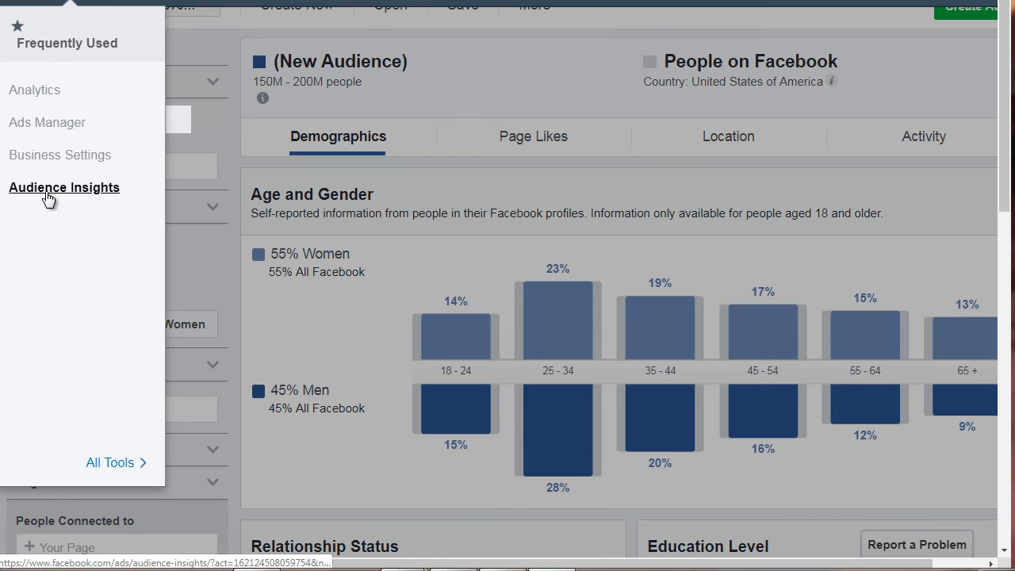
Close the business tools menu and look over the filters available for creating an audience.
{"action": "left_click", "coordinate": [257, 202]}
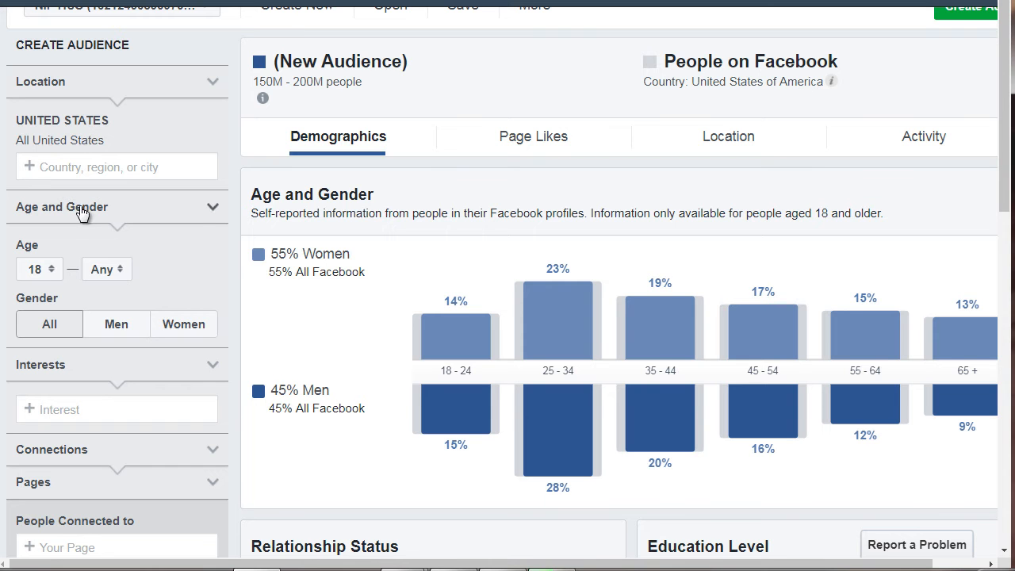
{"action": "scroll", "coordinate": [128, 249], "scroll_direction": "down", "scroll_amount": 3}
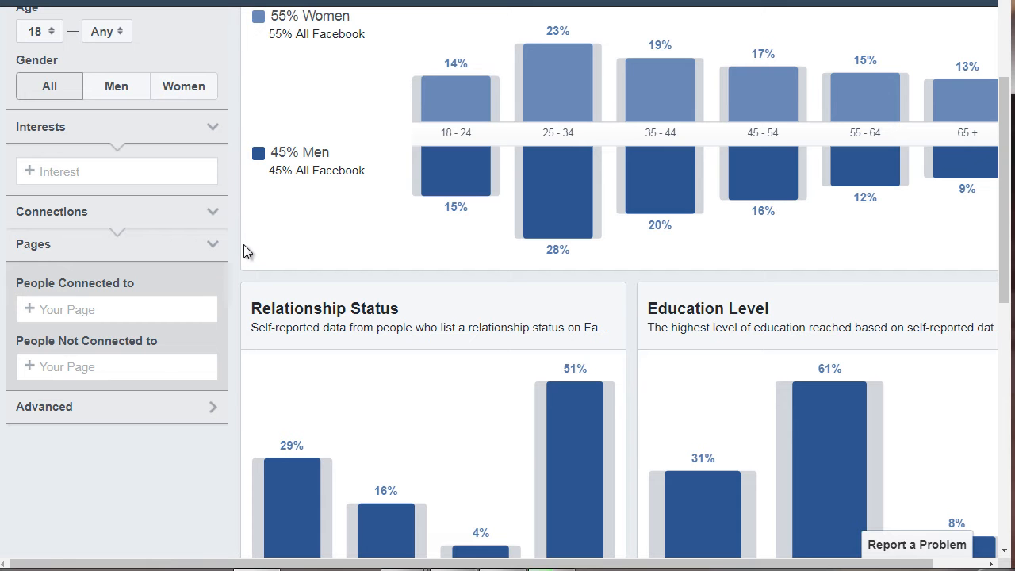
{"action": "scroll", "coordinate": [244, 251], "scroll_direction": "up", "scroll_amount": 1}
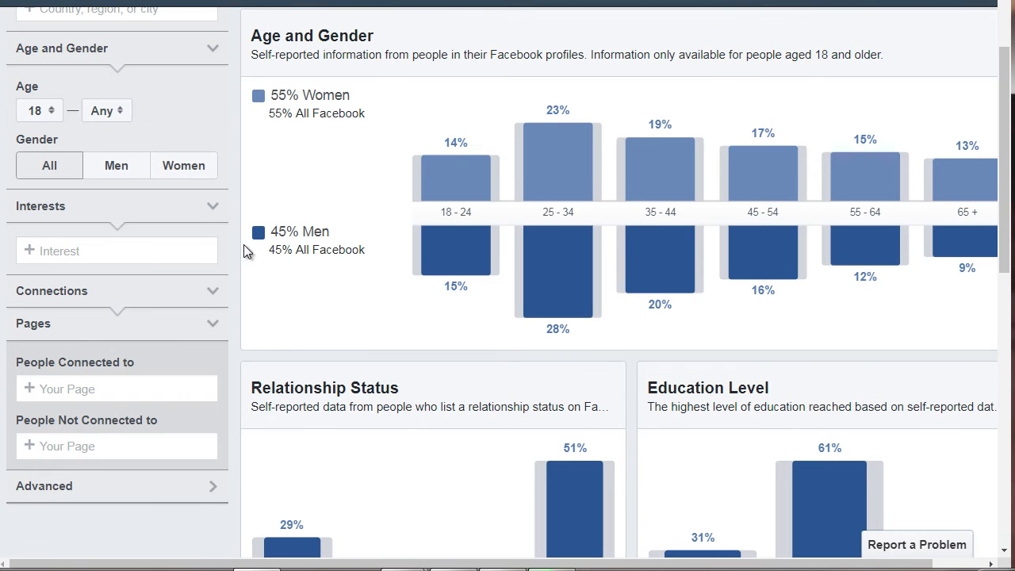
{"action": "left_click_drag", "start_coordinate": [1001, 79], "coordinate": [1001, 46]}
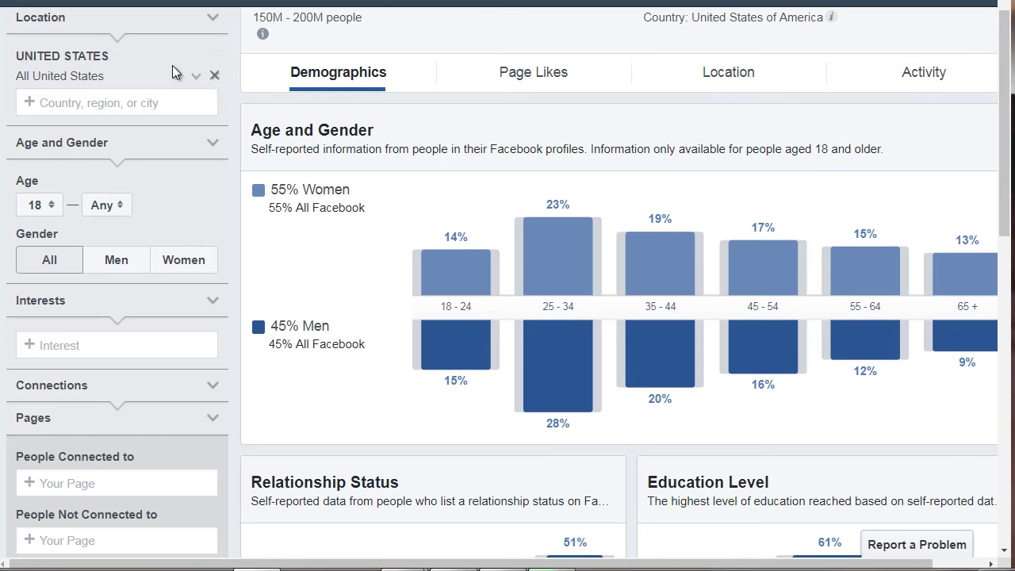
Remove United States from the audience's location and try Australia as a replacement country.
{"action": "left_click", "coordinate": [213, 76]}
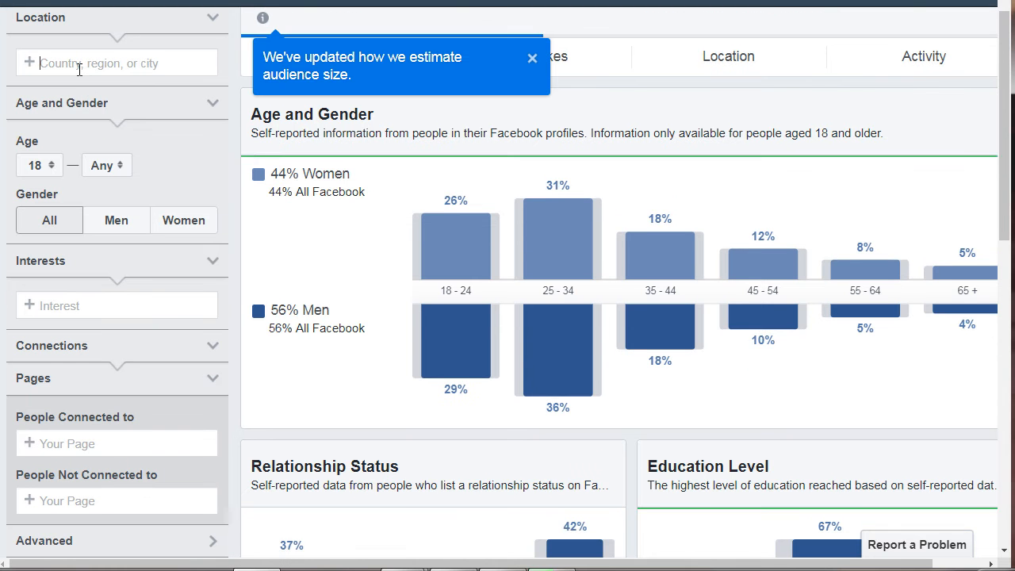
{"action": "type", "text": "australia"}
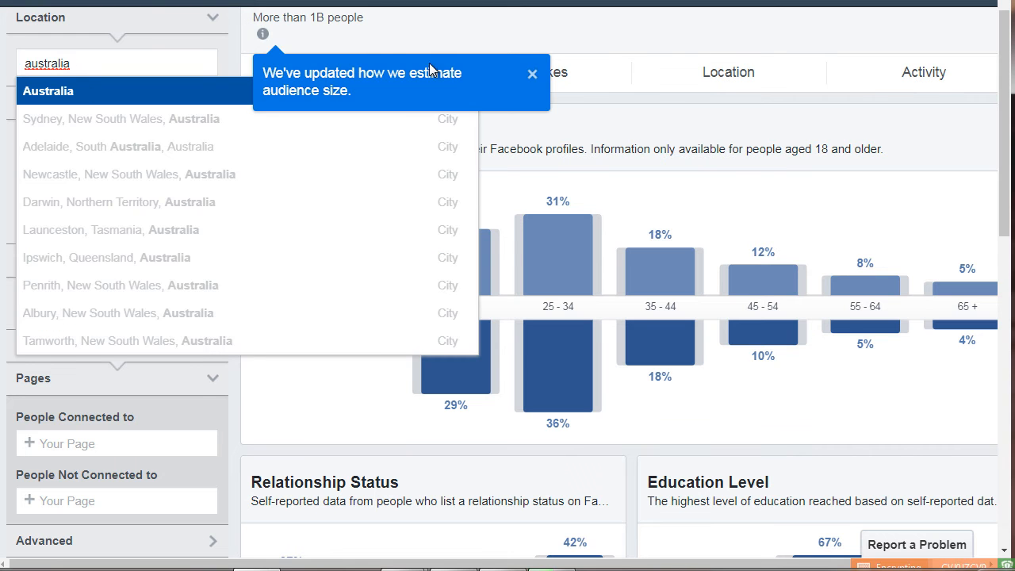
{"action": "double_click", "coordinate": [22, 63]}
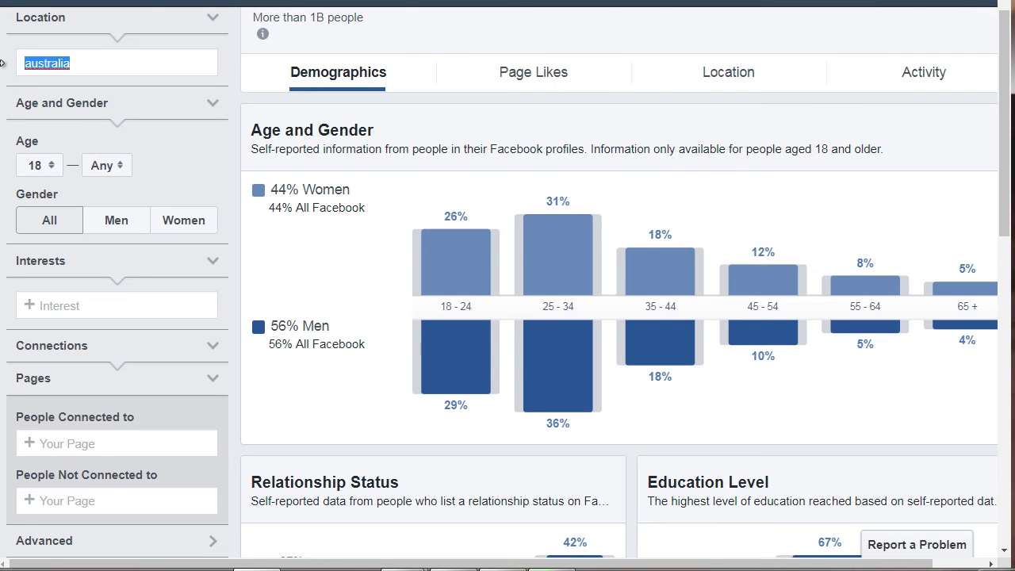
Search the audience locations for "united states" and add the country United States.
{"action": "type", "text": "united "}
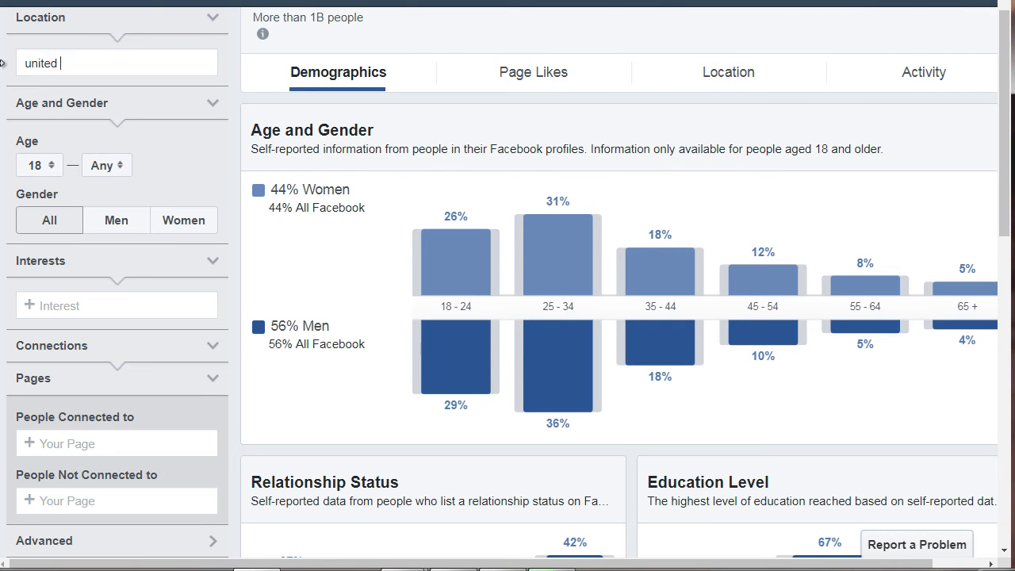
{"action": "type", "text": "states"}
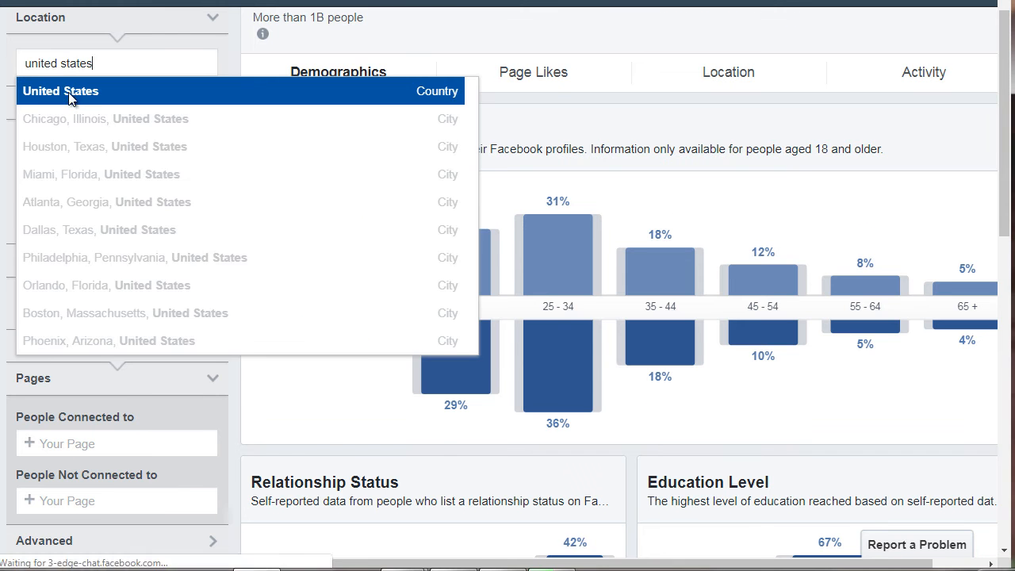
{"action": "left_click", "coordinate": [73, 96]}
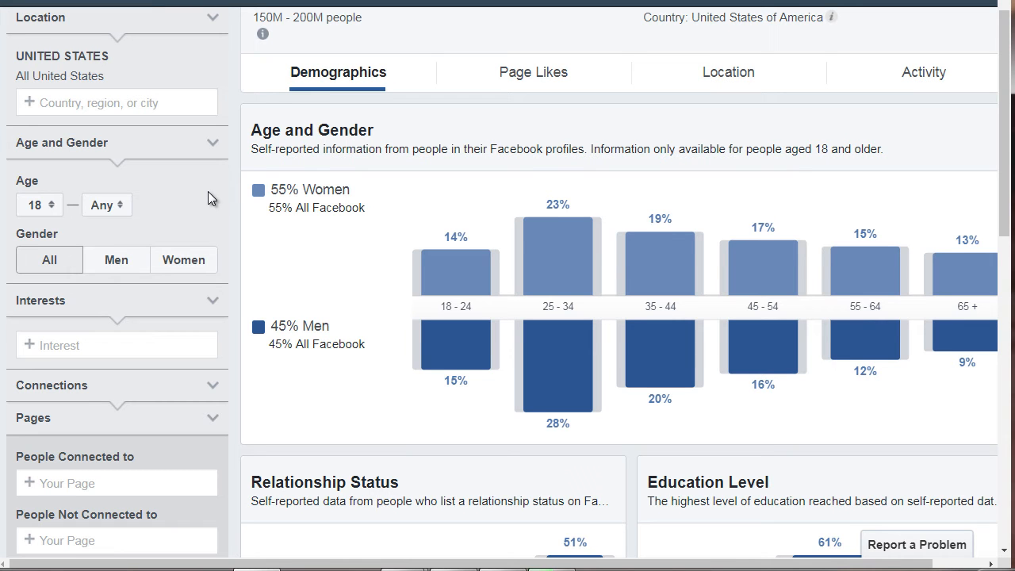
Set the audience's age range from 30 to 65+.
{"action": "left_click", "coordinate": [46, 207]}
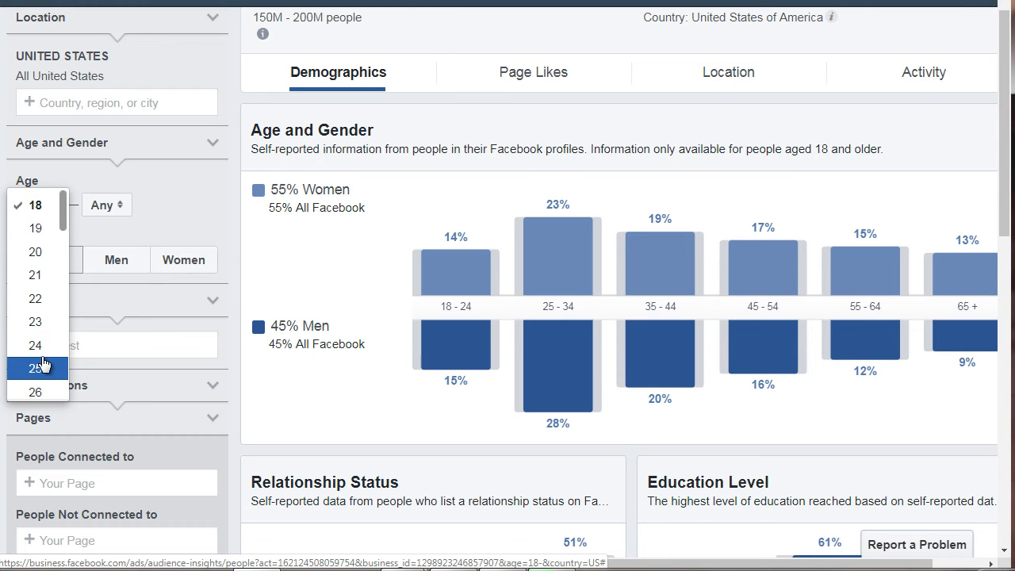
{"action": "scroll", "coordinate": [42, 364], "scroll_direction": "down", "scroll_amount": 1}
{"action": "scroll", "coordinate": [43, 361], "scroll_direction": "down", "scroll_amount": 1}
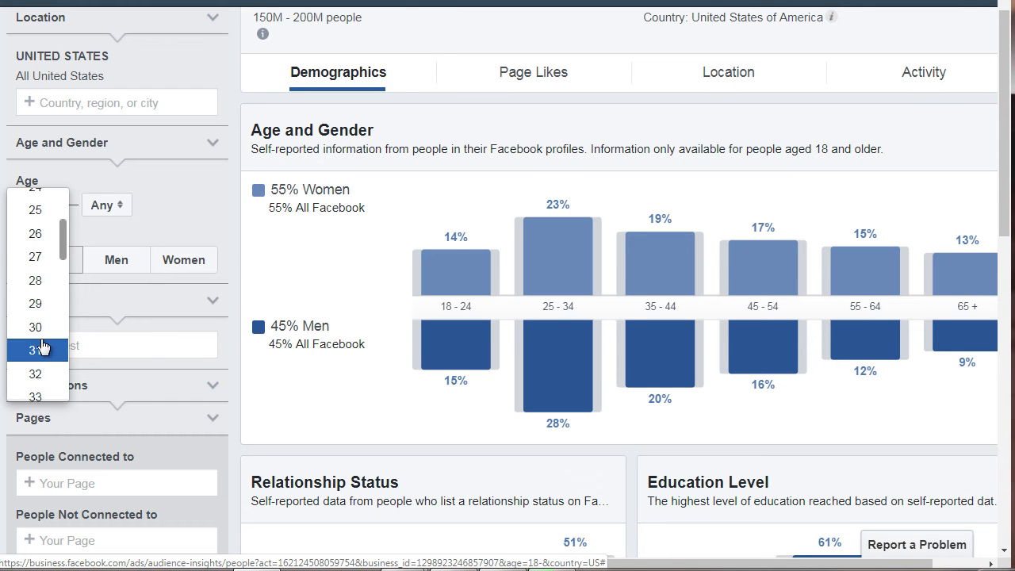
{"action": "left_click", "coordinate": [41, 331]}
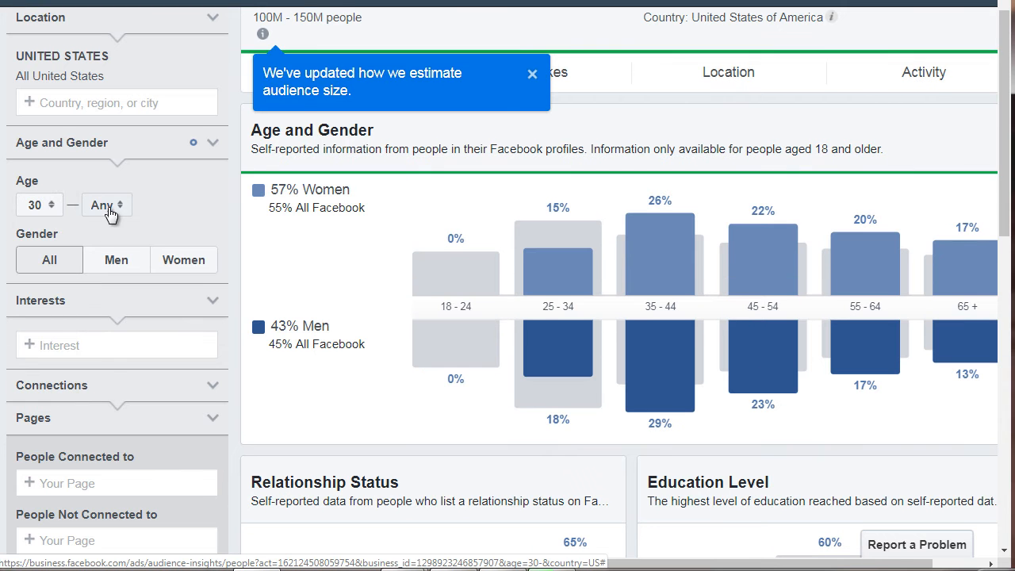
{"action": "left_click", "coordinate": [111, 205]}
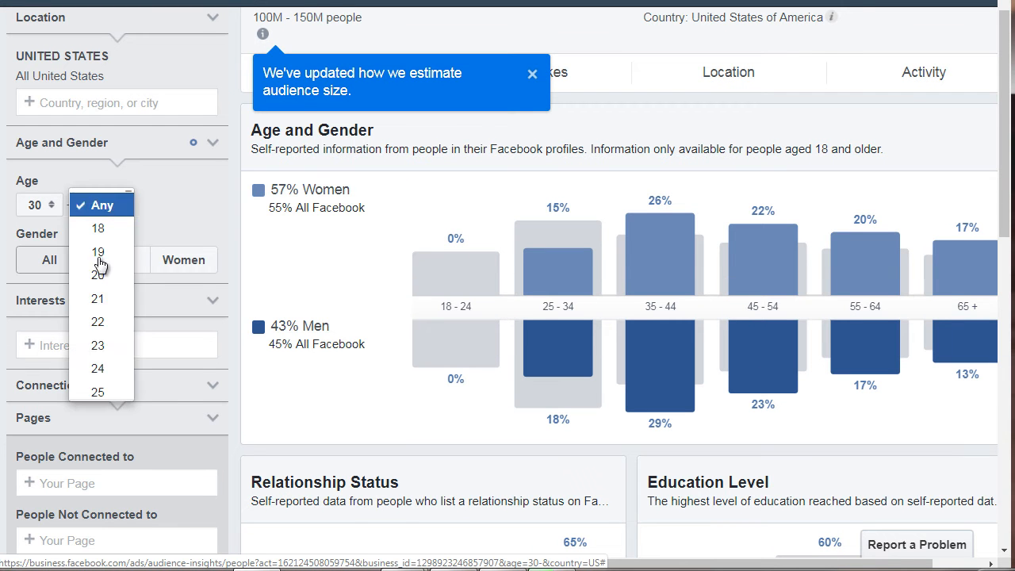
{"action": "scroll", "coordinate": [111, 274], "scroll_direction": "down", "scroll_amount": 19}
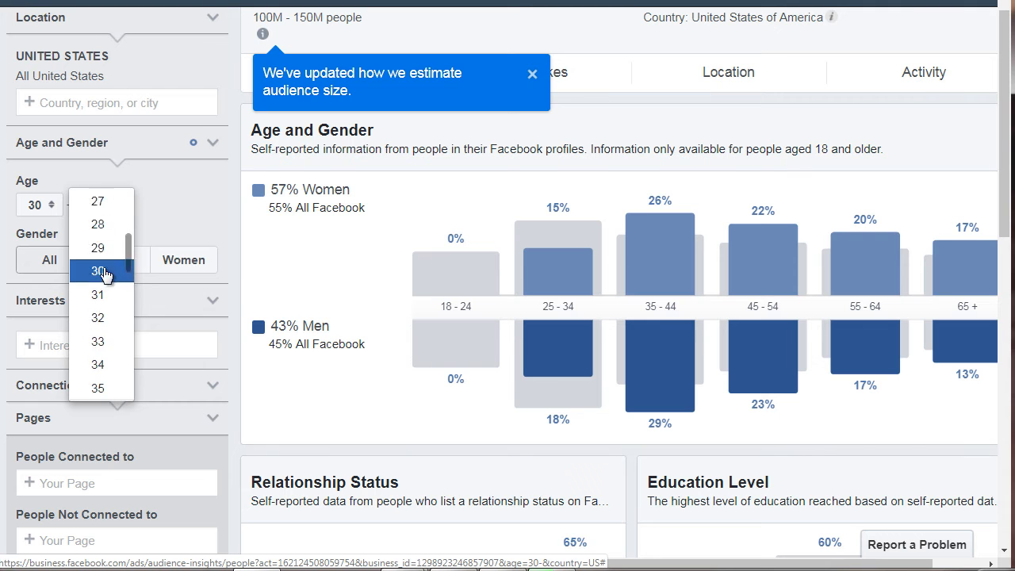
{"action": "left_click", "coordinate": [104, 388]}
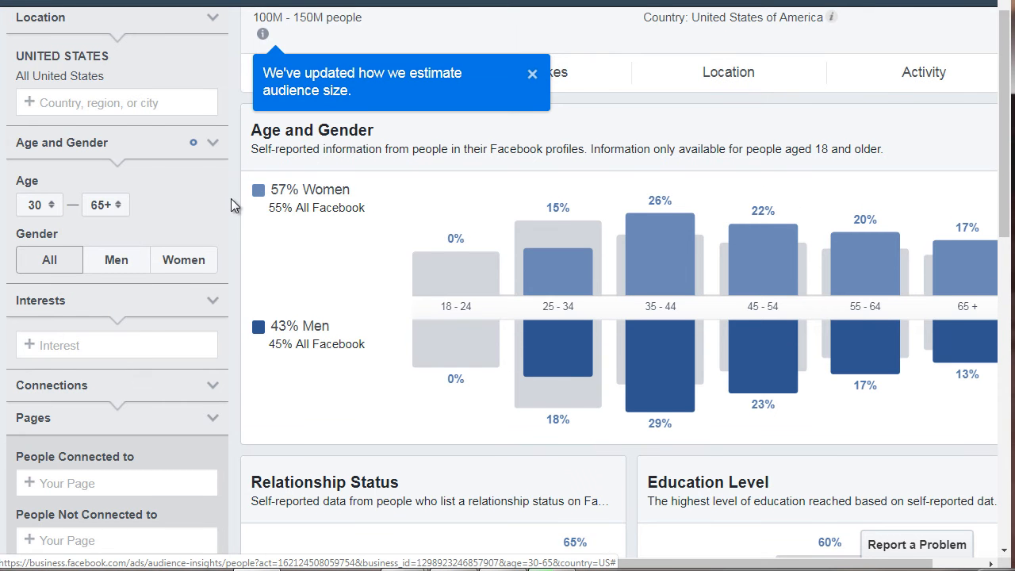
Reset the audience's age range to a minimum of 18 and a maximum of Any.
{"action": "scroll", "coordinate": [232, 200], "scroll_direction": "down", "scroll_amount": 1}
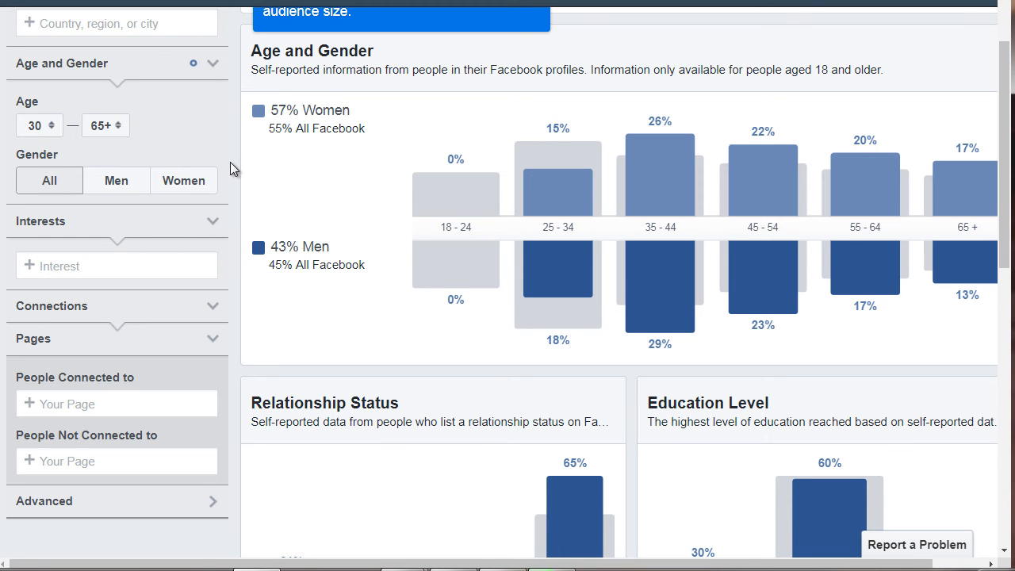
{"action": "scroll", "coordinate": [230, 168], "scroll_direction": "up", "scroll_amount": 1}
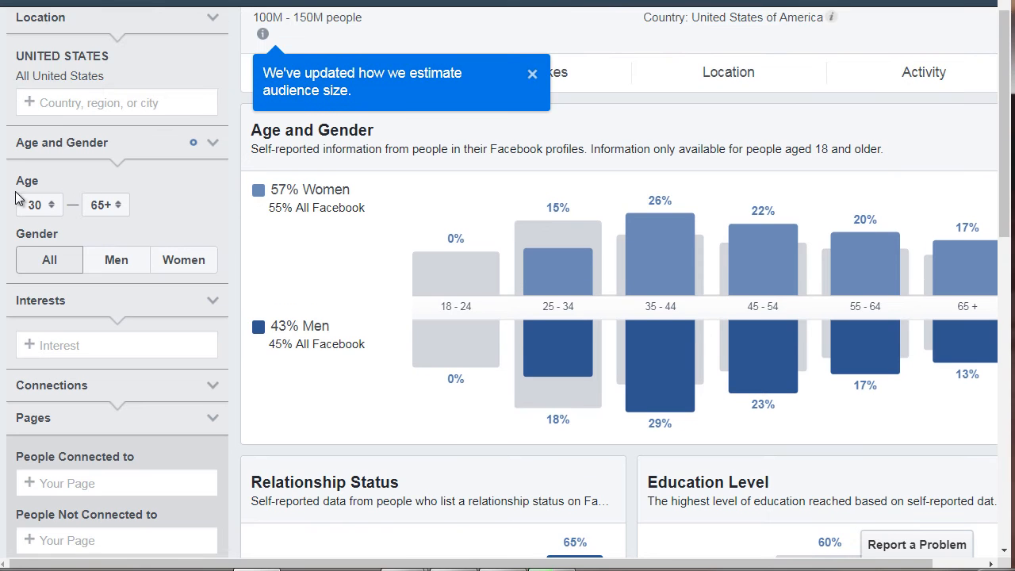
{"action": "left_click", "coordinate": [35, 205]}
{"action": "scroll", "coordinate": [39, 142], "scroll_direction": "up", "scroll_amount": 3}
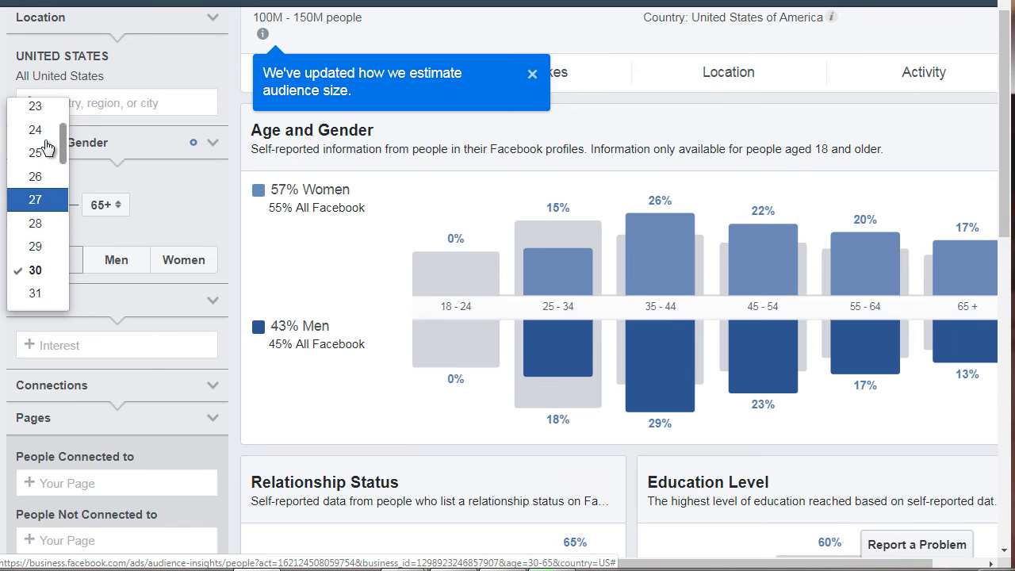
{"action": "left_click", "coordinate": [46, 129]}
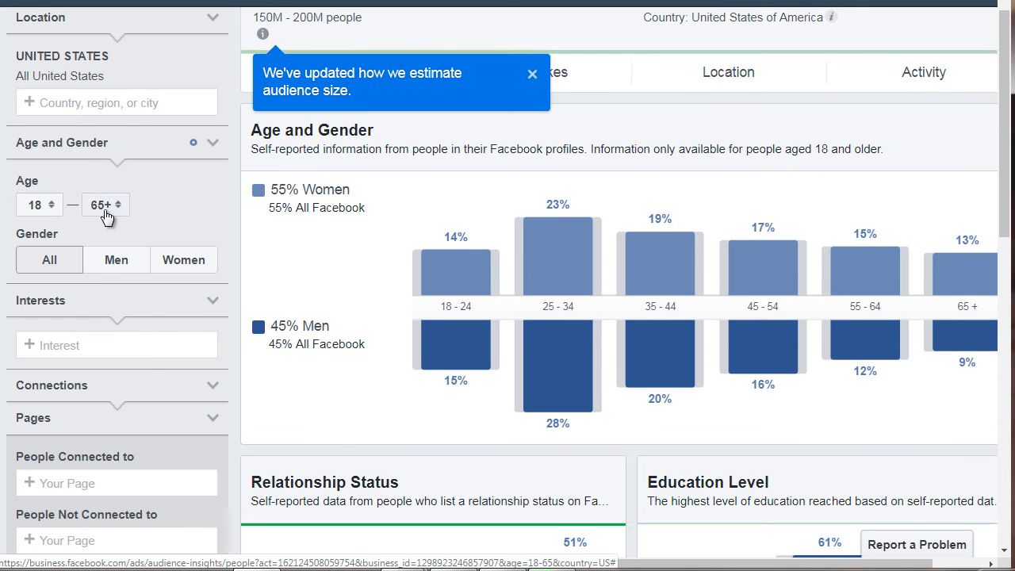
{"action": "left_click", "coordinate": [103, 208]}
{"action": "scroll", "coordinate": [103, 214], "scroll_direction": "up", "scroll_amount": 15}
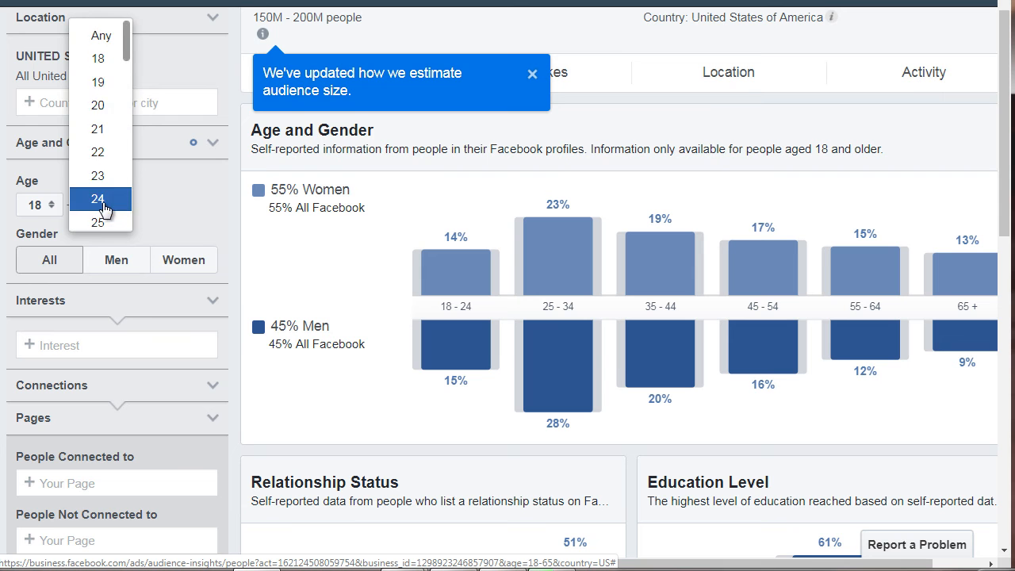
{"action": "left_click", "coordinate": [103, 36]}
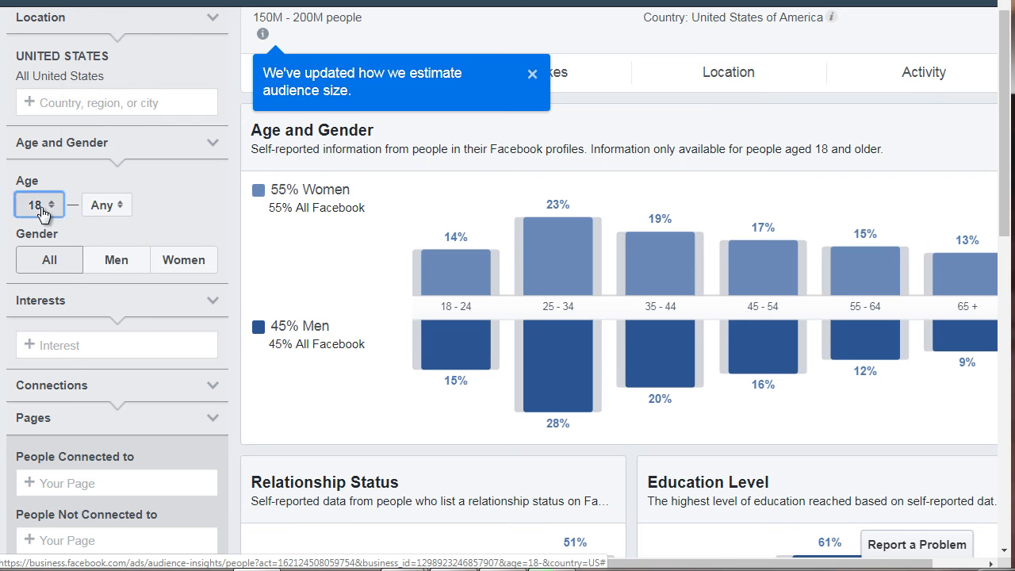
{"action": "left_click", "coordinate": [37, 205]}
{"action": "scroll", "coordinate": [44, 214], "scroll_direction": "up", "scroll_amount": 2}
{"action": "left_click", "coordinate": [10, 266]}
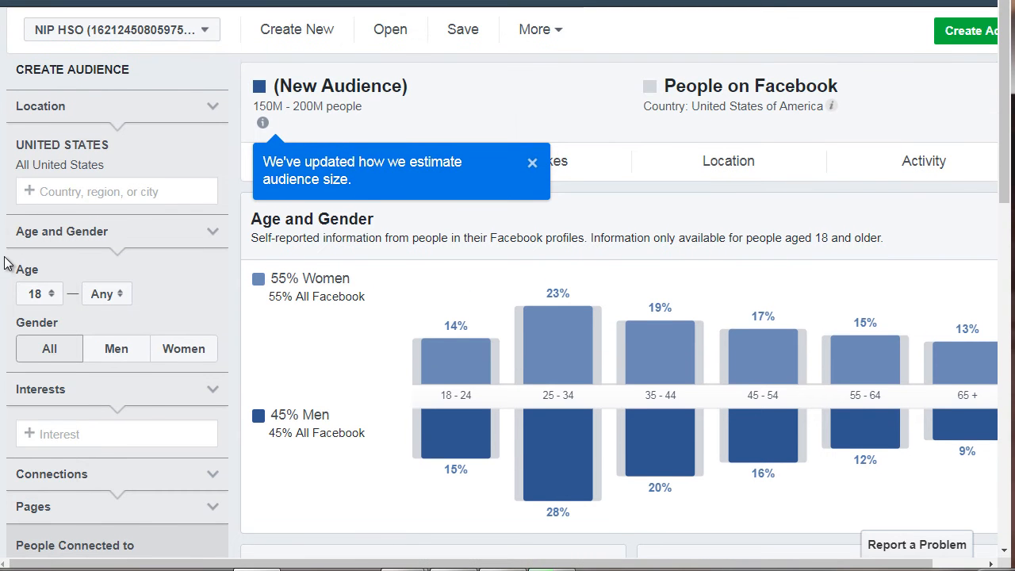
Dismiss the audience size notice and add Scuba diving as an interest of the audience.
{"action": "scroll", "coordinate": [9, 263], "scroll_direction": "down", "scroll_amount": 1}
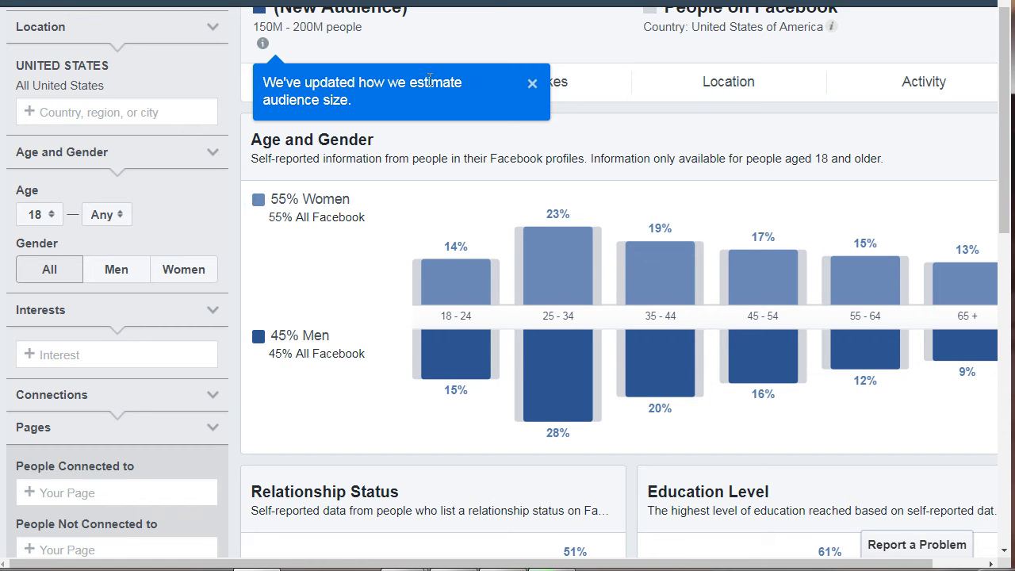
{"action": "left_click", "coordinate": [533, 84]}
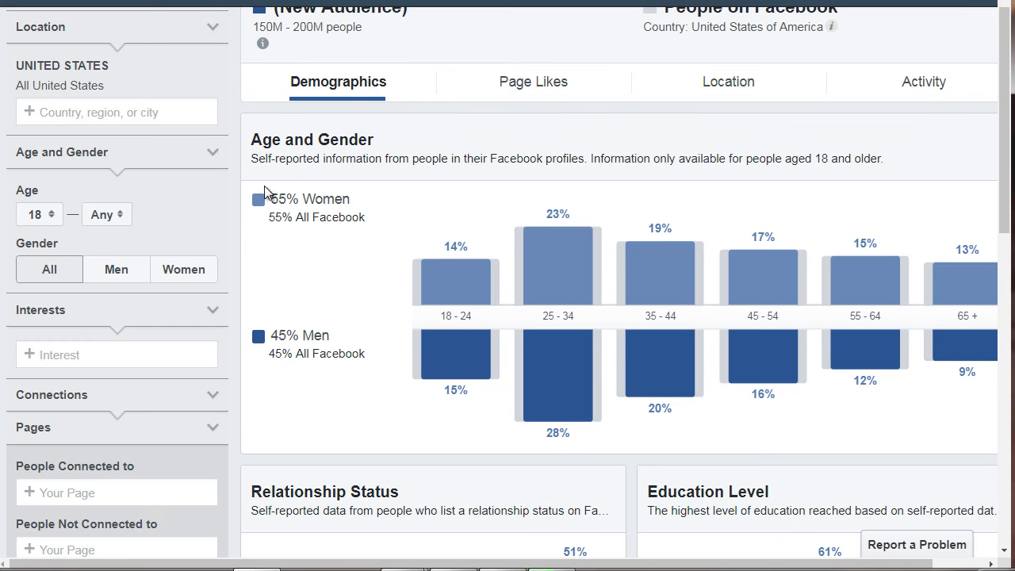
{"action": "scroll", "coordinate": [247, 223], "scroll_direction": "down", "scroll_amount": 2}
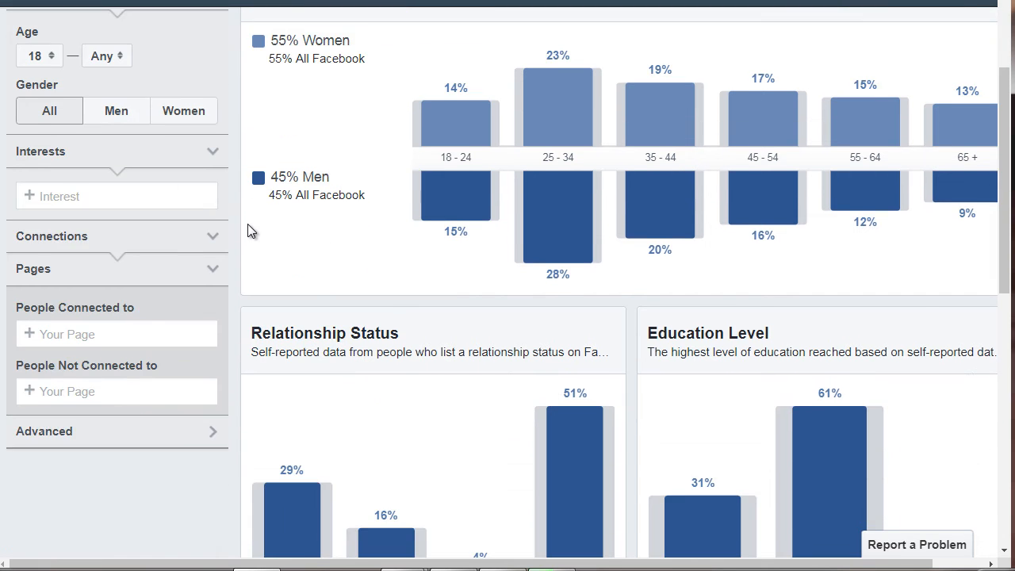
{"action": "left_click", "coordinate": [65, 191]}
{"action": "type", "text": "scuba"}
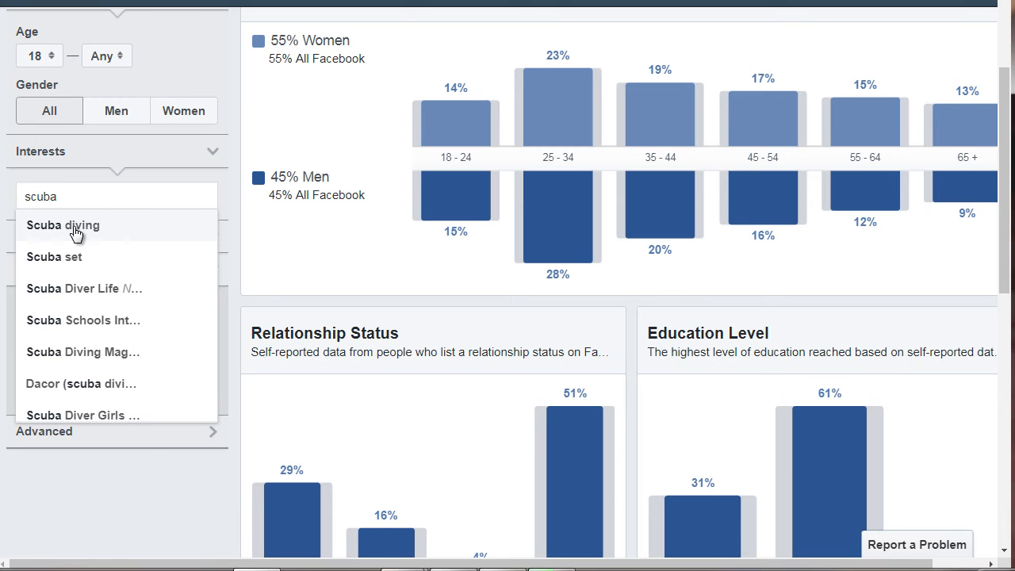
{"action": "left_click", "coordinate": [73, 230]}
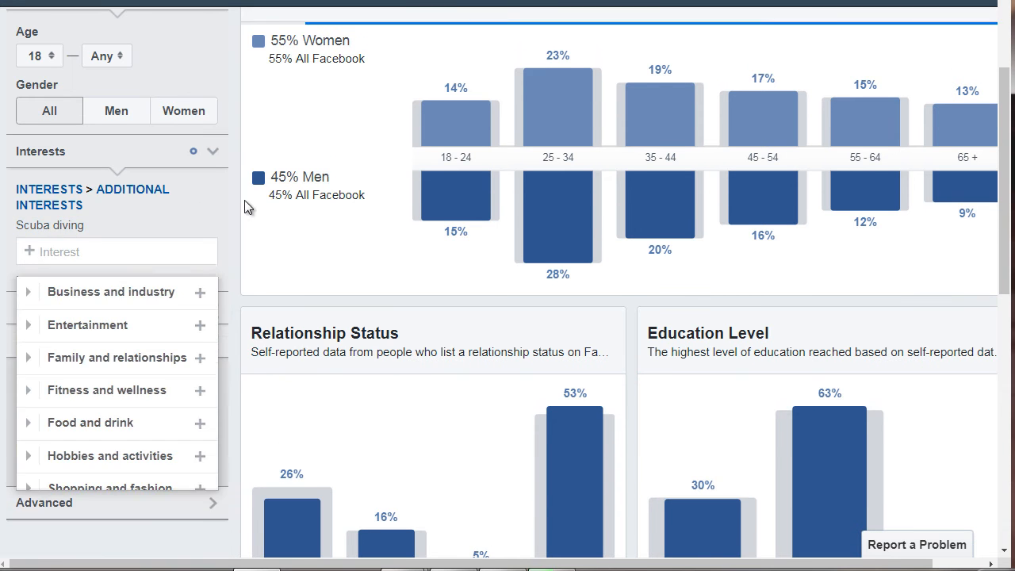
{"action": "left_click", "coordinate": [245, 200]}
Examine the audience size and the age, gender, relationship, education and job title breakdowns for people interested in scuba diving.
{"action": "scroll", "coordinate": [254, 200], "scroll_direction": "up", "scroll_amount": 2}
{"action": "mouse_move", "coordinate": [263, 43]}
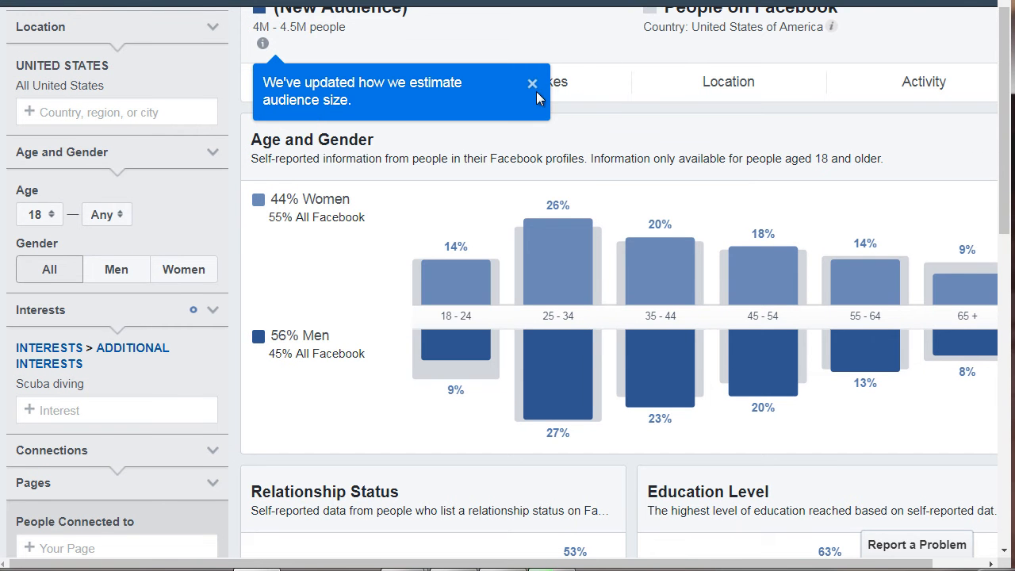
{"action": "left_click", "coordinate": [532, 84]}
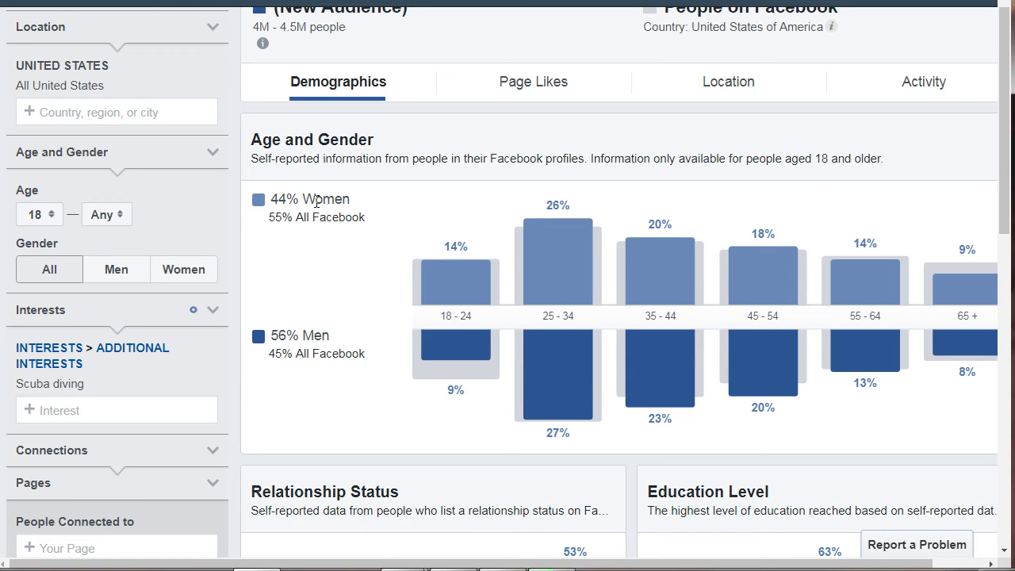
{"action": "mouse_move", "coordinate": [550, 343]}
{"action": "scroll", "coordinate": [353, 156], "scroll_direction": "down", "scroll_amount": 3}
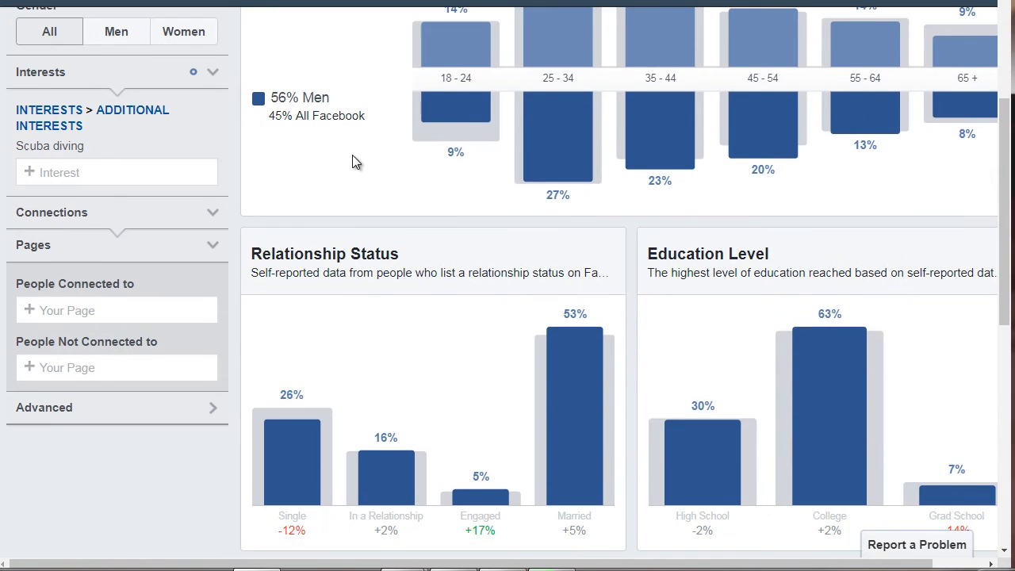
{"action": "scroll", "coordinate": [357, 155], "scroll_direction": "down", "scroll_amount": 3}
{"action": "scroll", "coordinate": [365, 153], "scroll_direction": "up", "scroll_amount": 1}
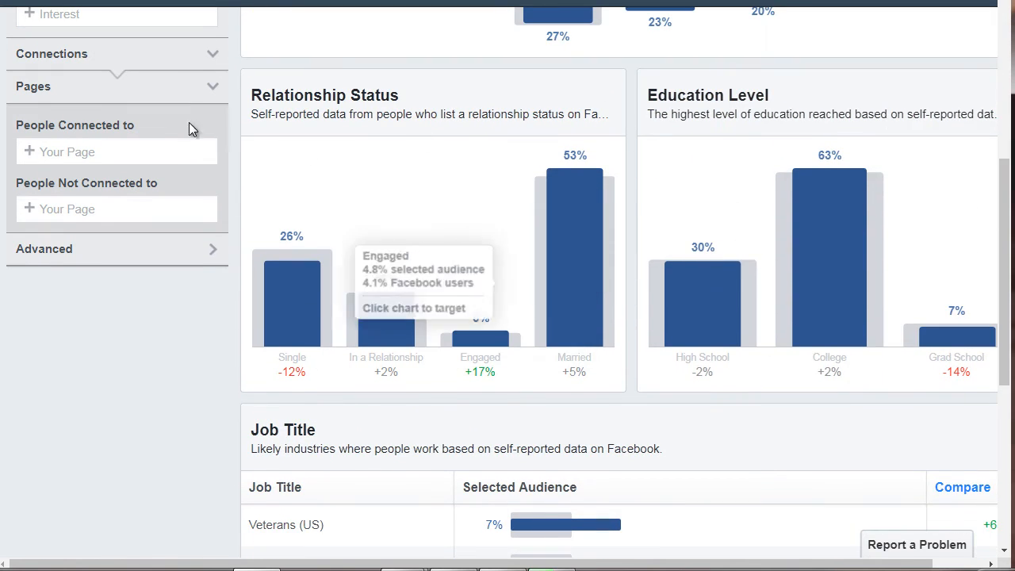
{"action": "mouse_move", "coordinate": [583, 281]}
{"action": "mouse_move", "coordinate": [865, 269]}
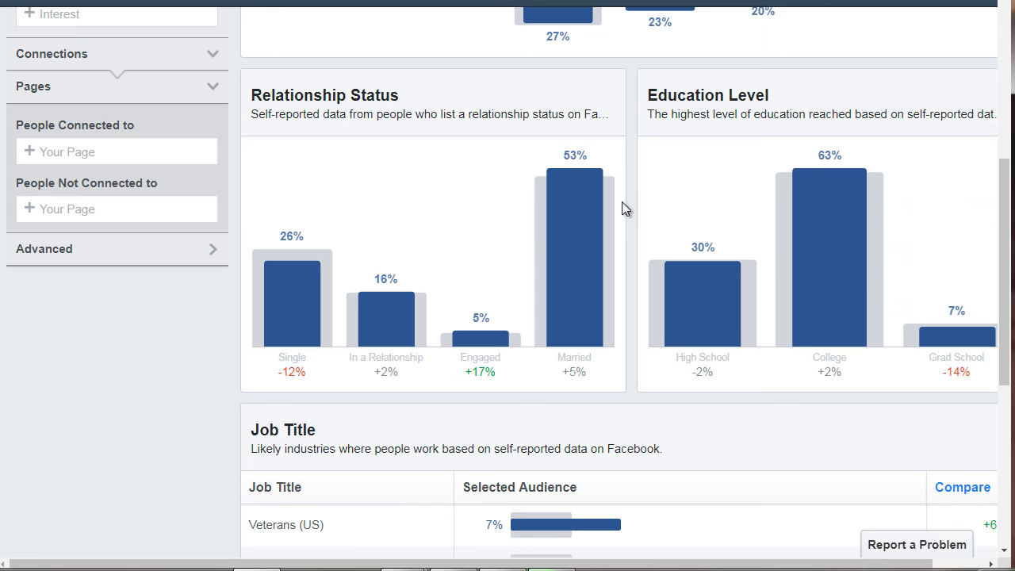
{"action": "scroll", "coordinate": [626, 196], "scroll_direction": "down", "scroll_amount": 1}
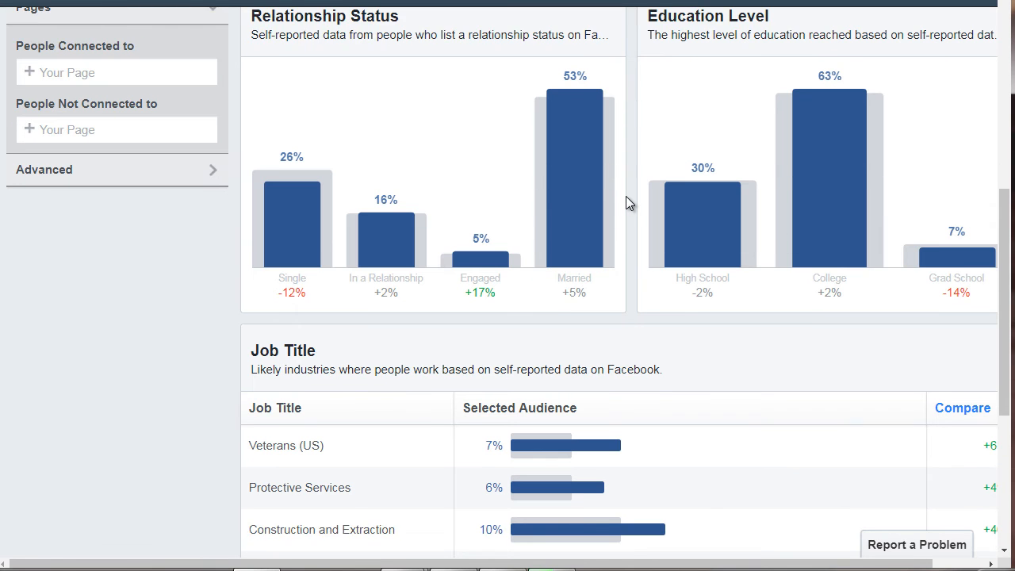
{"action": "scroll", "coordinate": [627, 196], "scroll_direction": "down", "scroll_amount": 4}
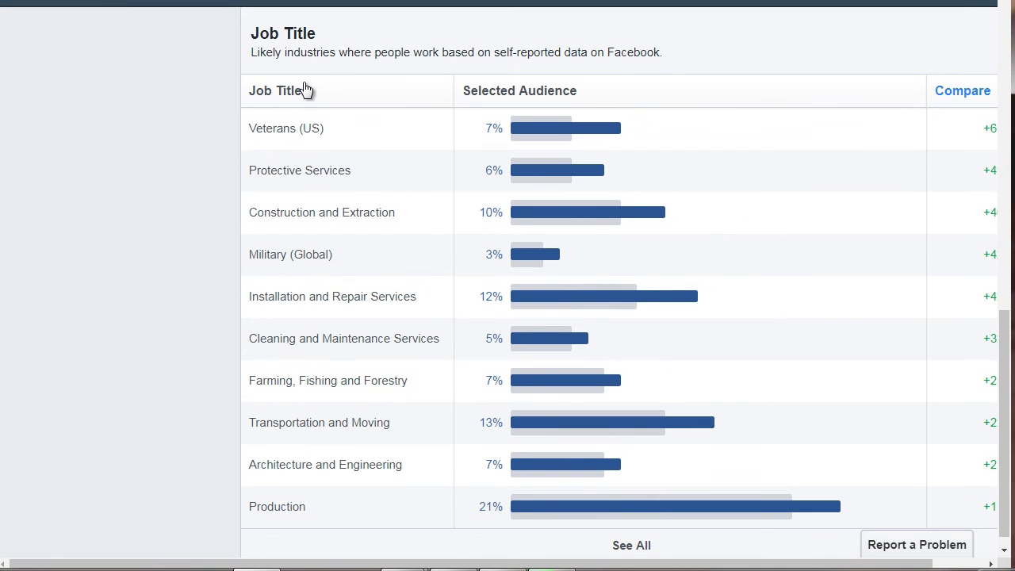
Compare the scuba diving audience's job title shares with those of Facebook users overall.
{"action": "scroll", "coordinate": [670, 540], "scroll_direction": "down", "scroll_amount": 1}
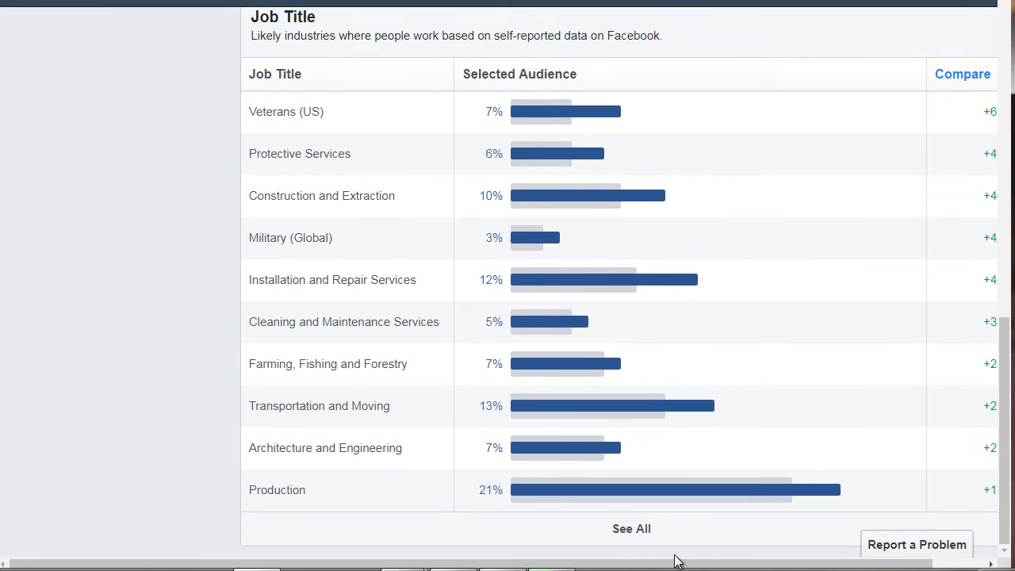
{"action": "left_click_drag", "start_coordinate": [675, 568], "coordinate": [718, 563]}
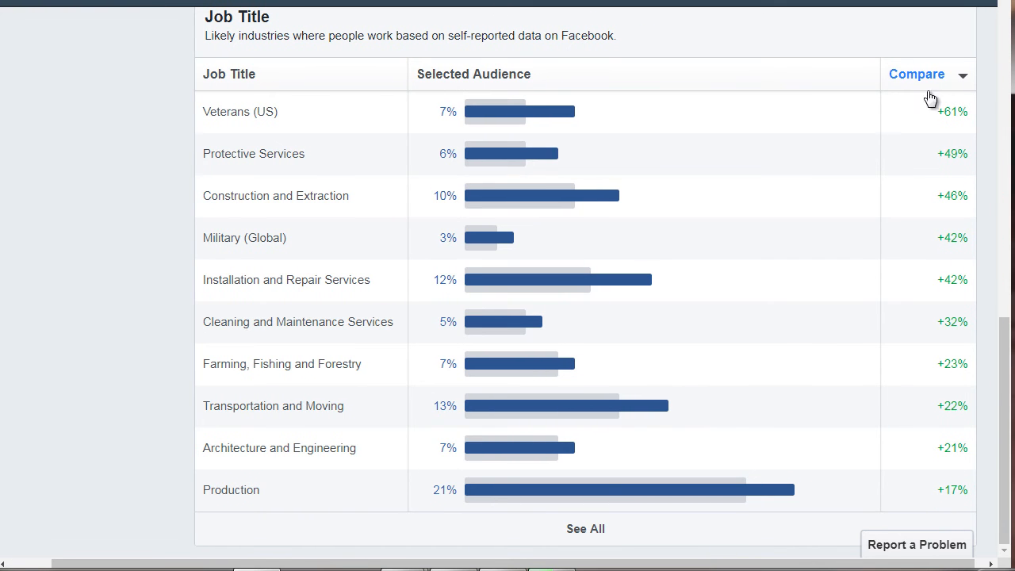
{"action": "mouse_move", "coordinate": [942, 323]}
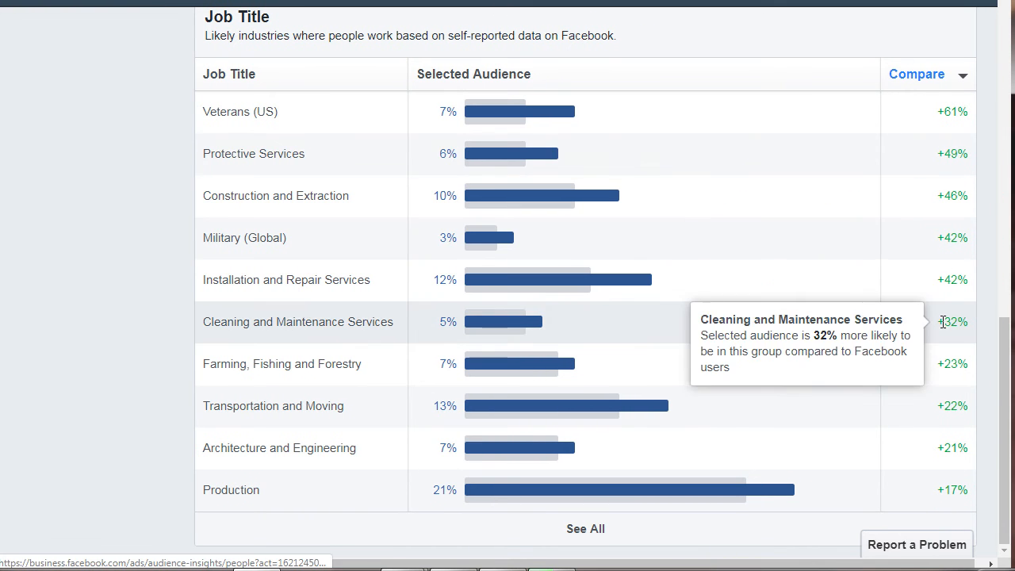
{"action": "mouse_move", "coordinate": [942, 231]}
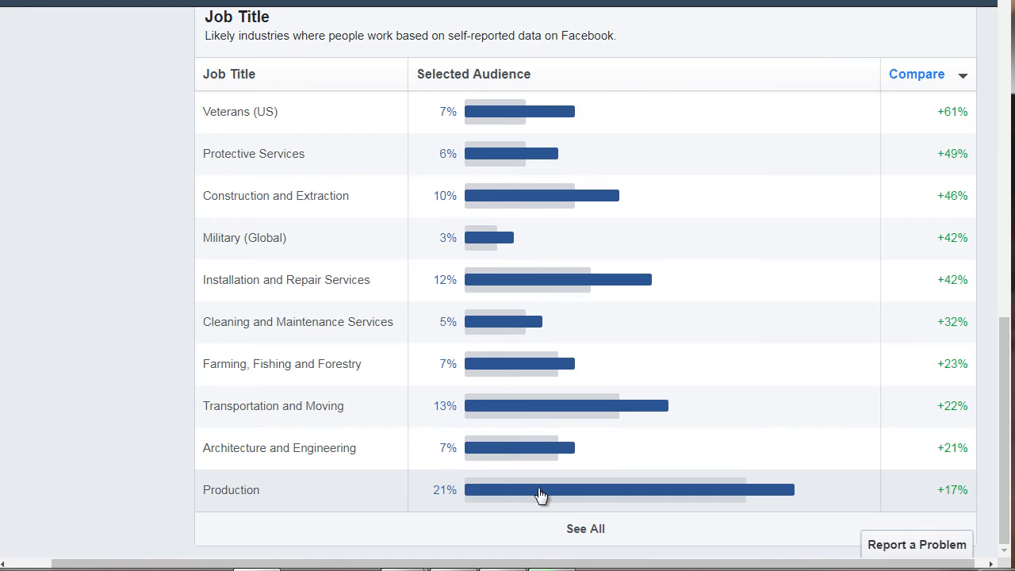
{"action": "mouse_move", "coordinate": [506, 457]}
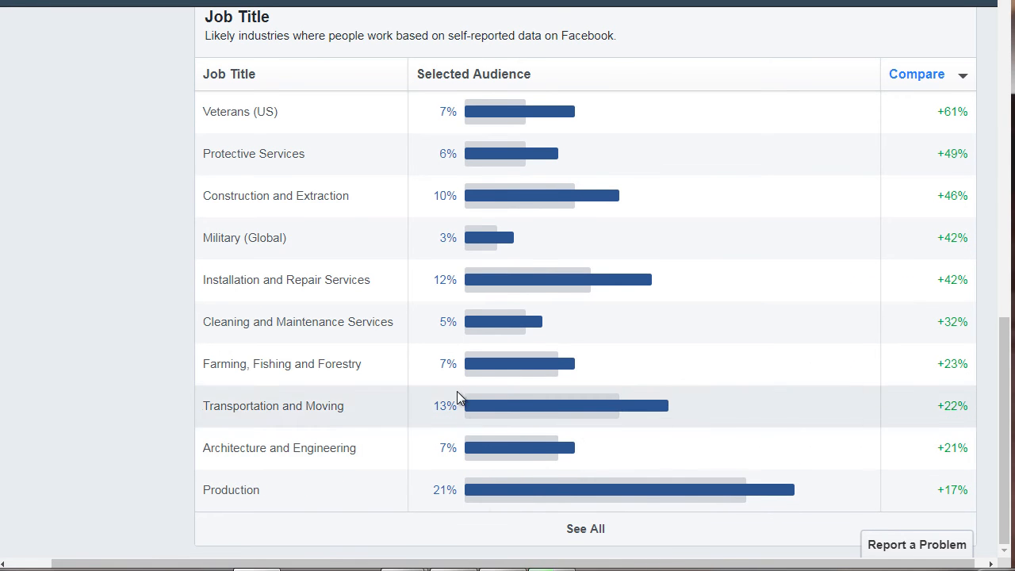
{"action": "mouse_move", "coordinate": [476, 367]}
{"action": "mouse_move", "coordinate": [480, 405]}
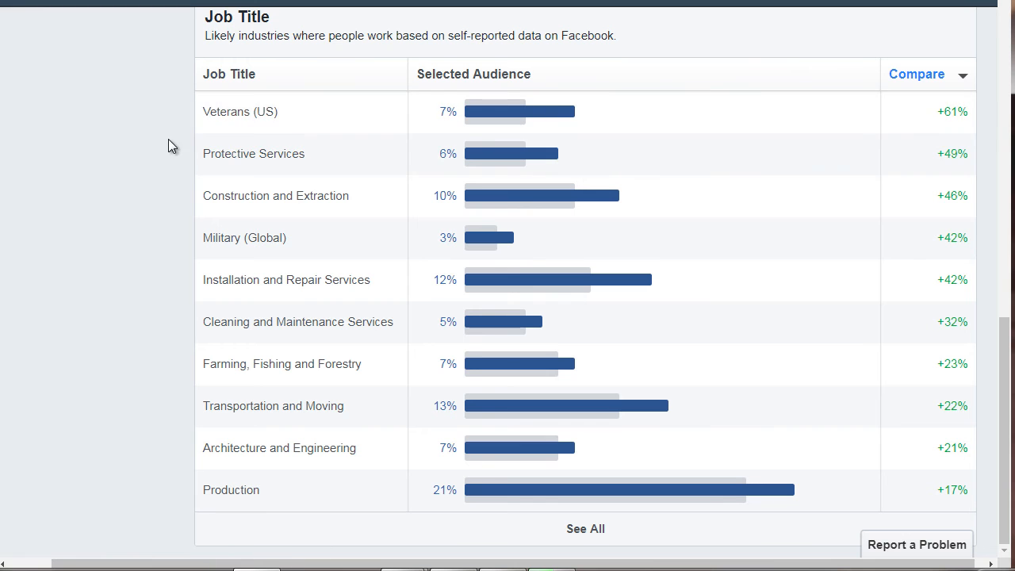
Open the page likes data for the scuba diving audience and dismiss the audience size notice.
{"action": "scroll", "coordinate": [166, 136], "scroll_direction": "up", "scroll_amount": 20}
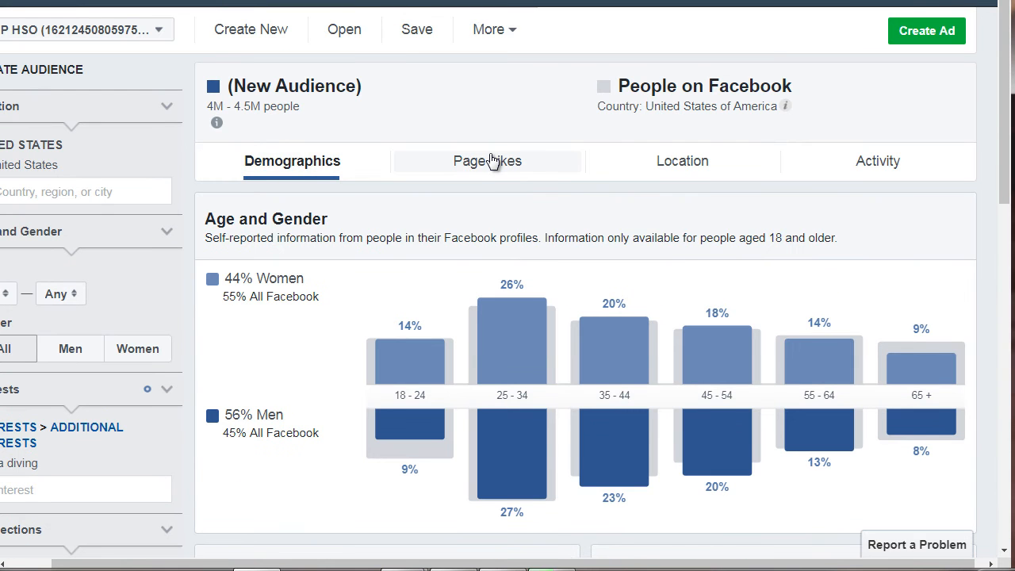
{"action": "left_click", "coordinate": [492, 161]}
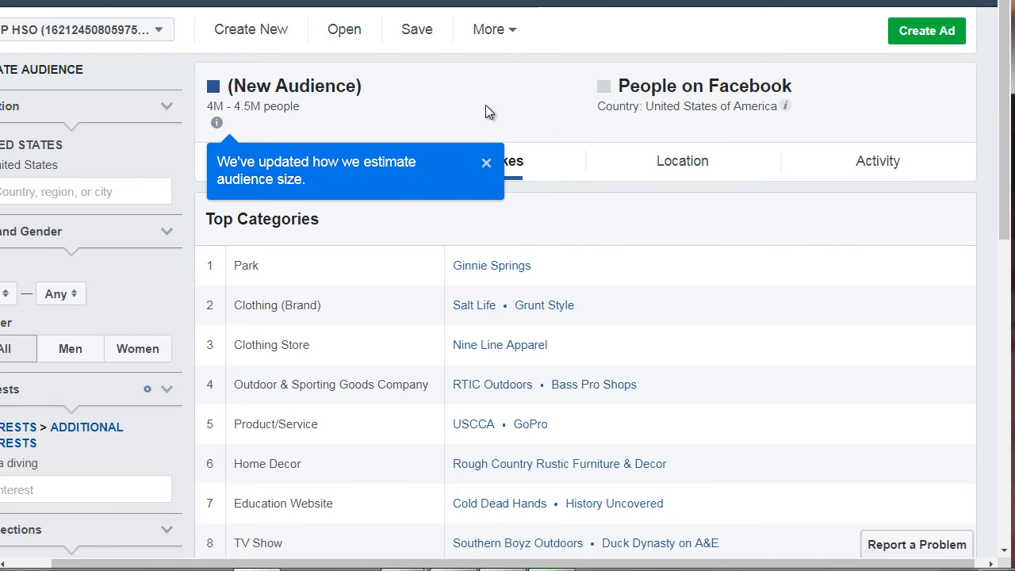
{"action": "left_click", "coordinate": [479, 164]}
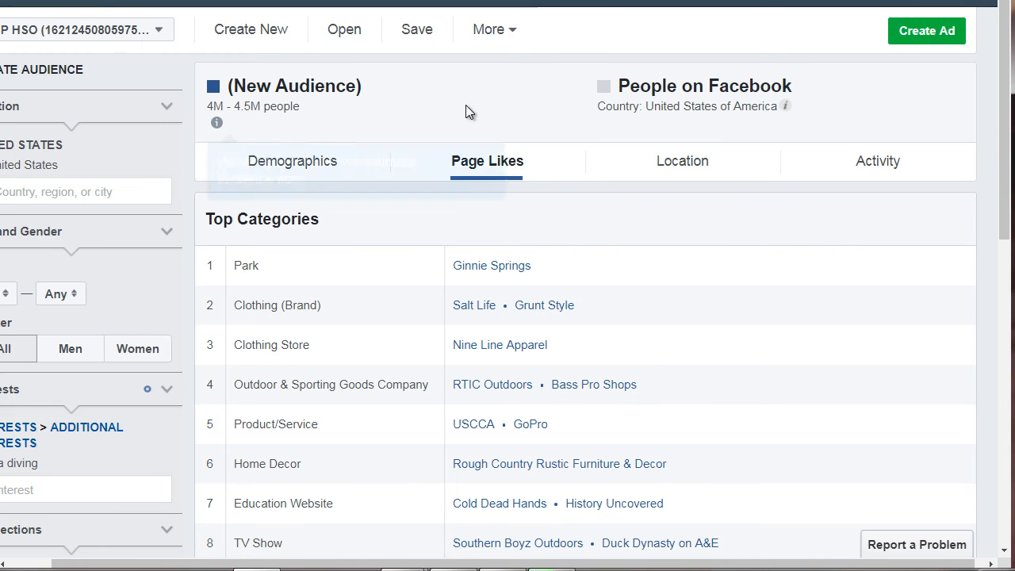
Examine the audience's top page categories and the Facebook Pages ranked by relevance, audience and affinity.
{"action": "scroll", "coordinate": [464, 98], "scroll_direction": "down", "scroll_amount": 1}
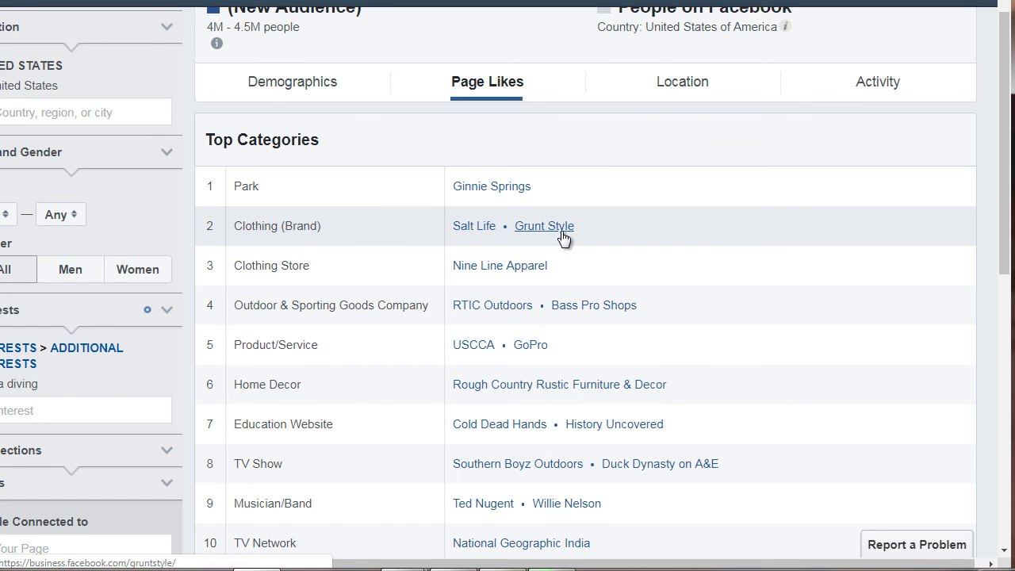
{"action": "scroll", "coordinate": [422, 256], "scroll_direction": "down", "scroll_amount": 1}
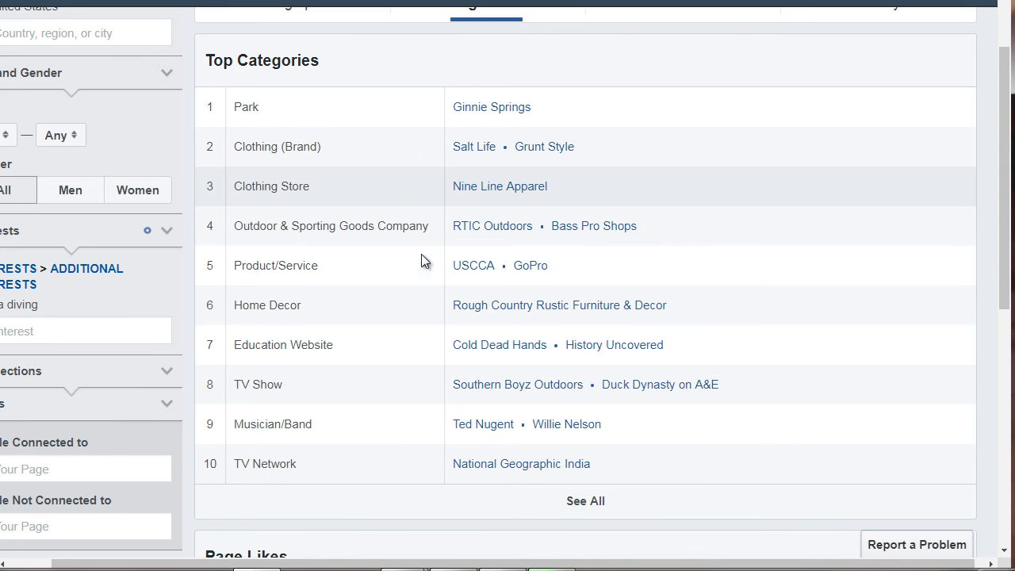
{"action": "scroll", "coordinate": [429, 236], "scroll_direction": "down", "scroll_amount": 1}
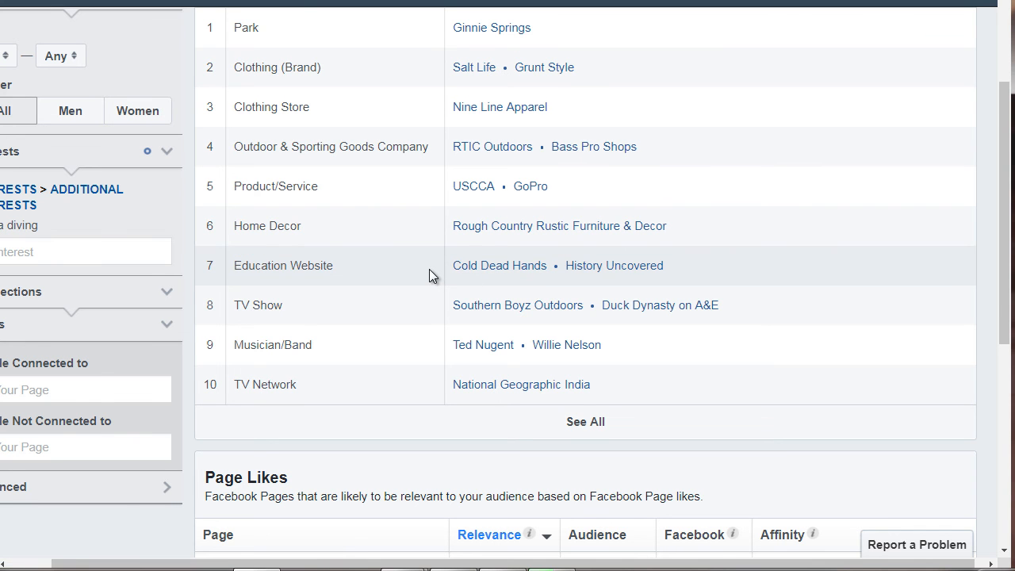
{"action": "scroll", "coordinate": [429, 275], "scroll_direction": "down", "scroll_amount": 1}
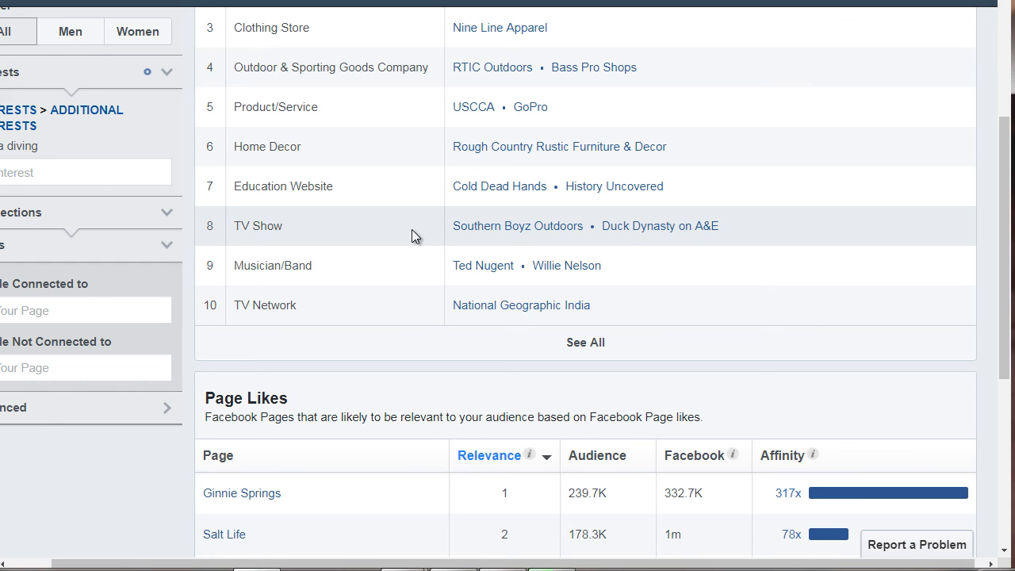
{"action": "scroll", "coordinate": [286, 309], "scroll_direction": "up", "scroll_amount": 1}
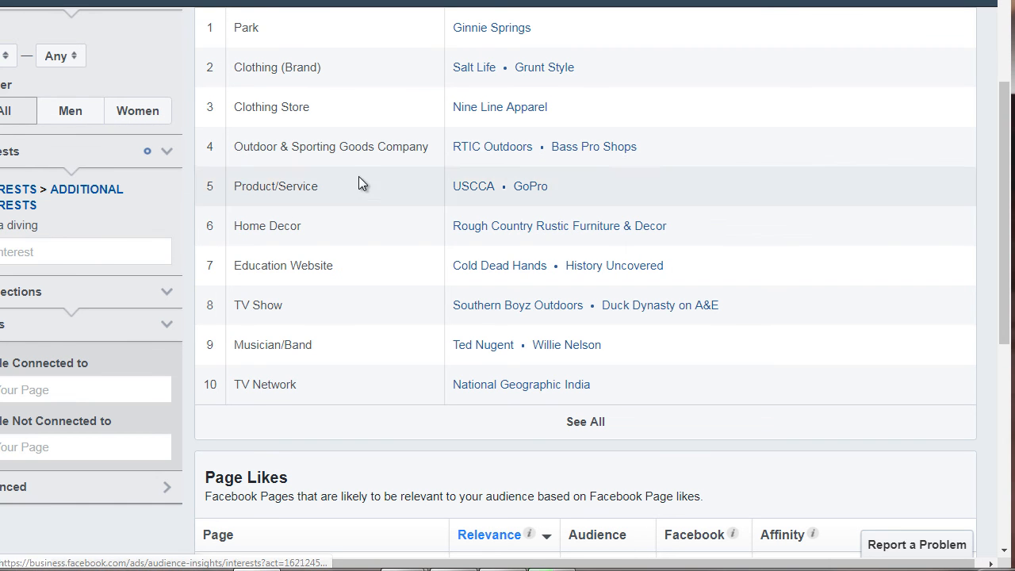
{"action": "scroll", "coordinate": [395, 268], "scroll_direction": "down", "scroll_amount": 1}
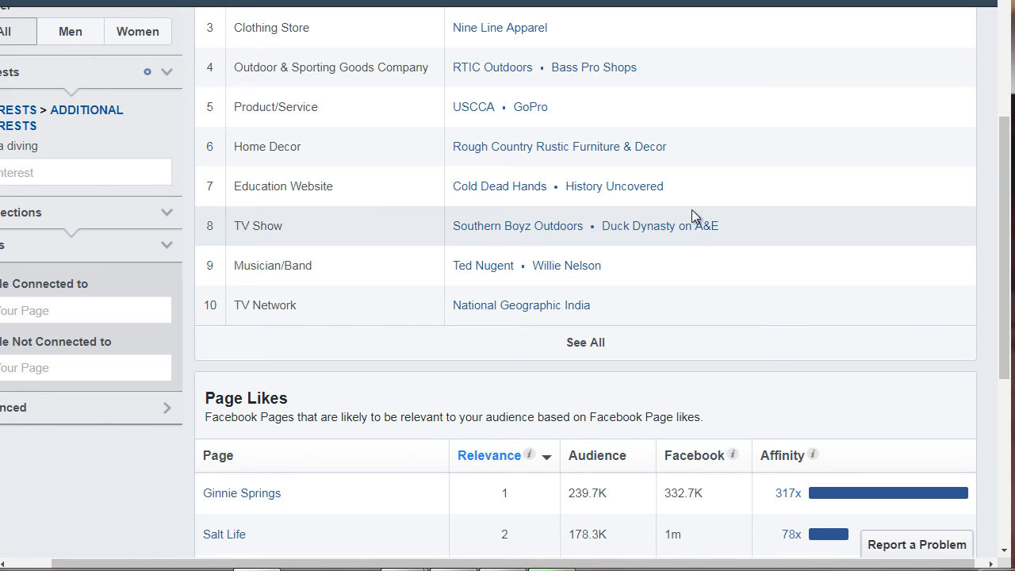
{"action": "scroll", "coordinate": [385, 252], "scroll_direction": "down", "scroll_amount": 3}
{"action": "scroll", "coordinate": [363, 254], "scroll_direction": "down", "scroll_amount": 1}
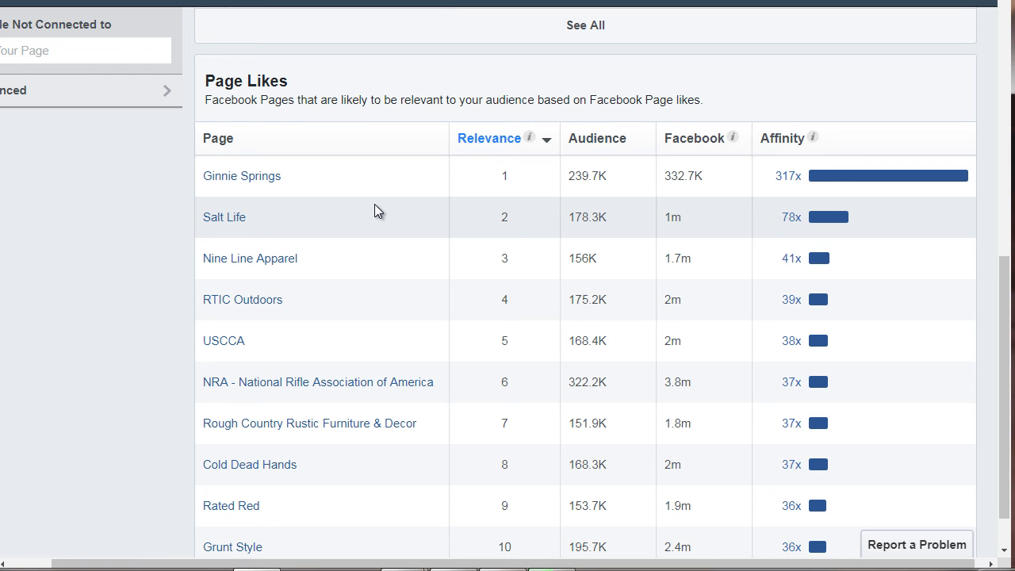
Review the audience's top cities and top languages in the location data, dismissing the audience size notice.
{"action": "scroll", "coordinate": [393, 238], "scroll_direction": "up", "scroll_amount": 8}
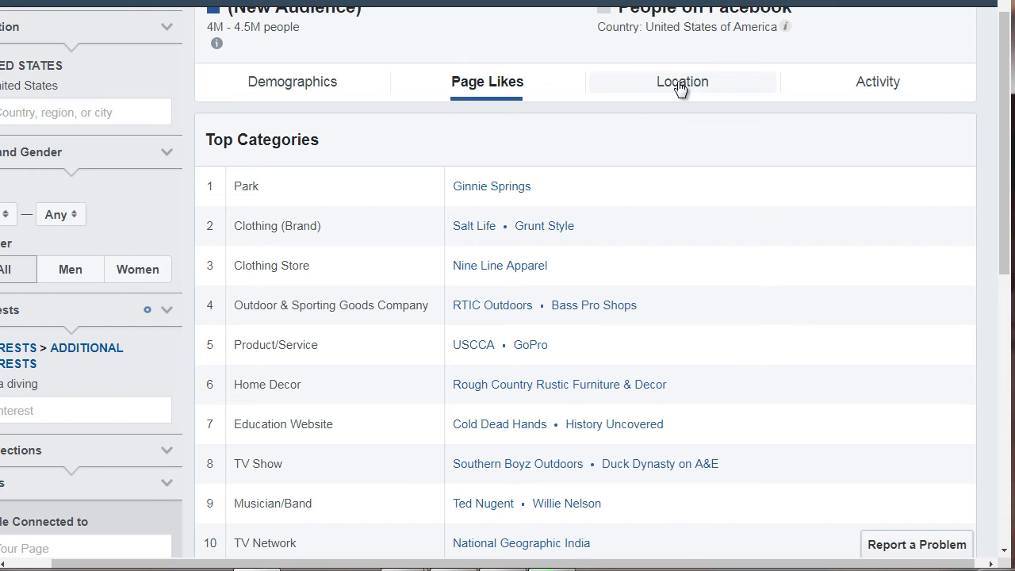
{"action": "left_click", "coordinate": [680, 87]}
{"action": "left_click", "coordinate": [485, 86]}
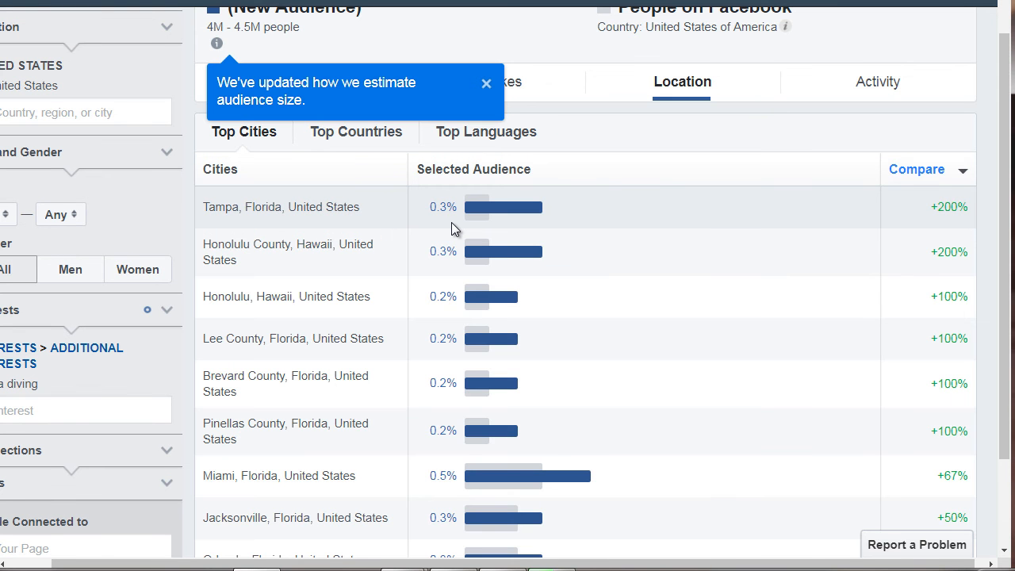
{"action": "left_click", "coordinate": [486, 84]}
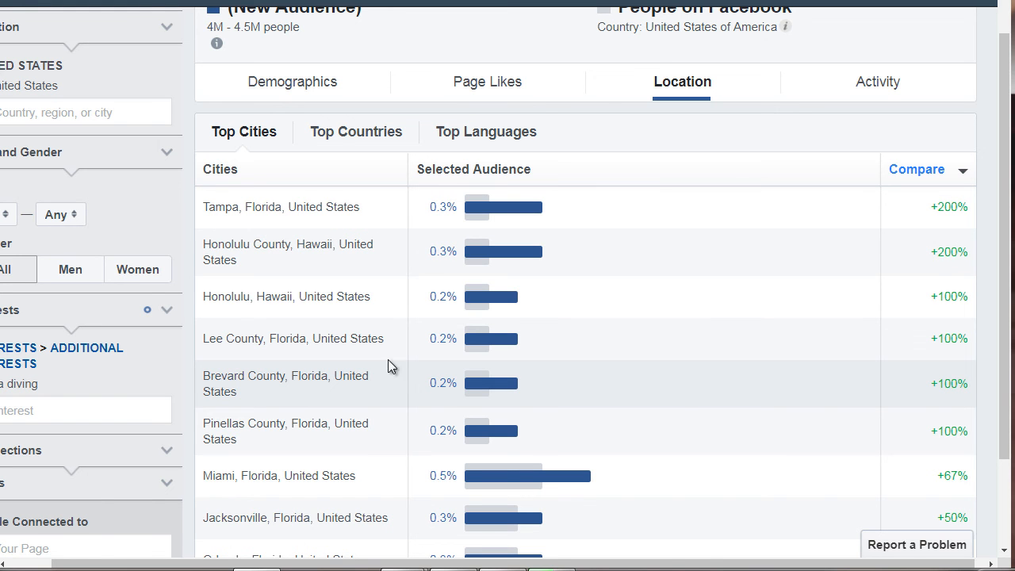
{"action": "left_click", "coordinate": [491, 127]}
{"action": "left_click", "coordinate": [510, 148]}
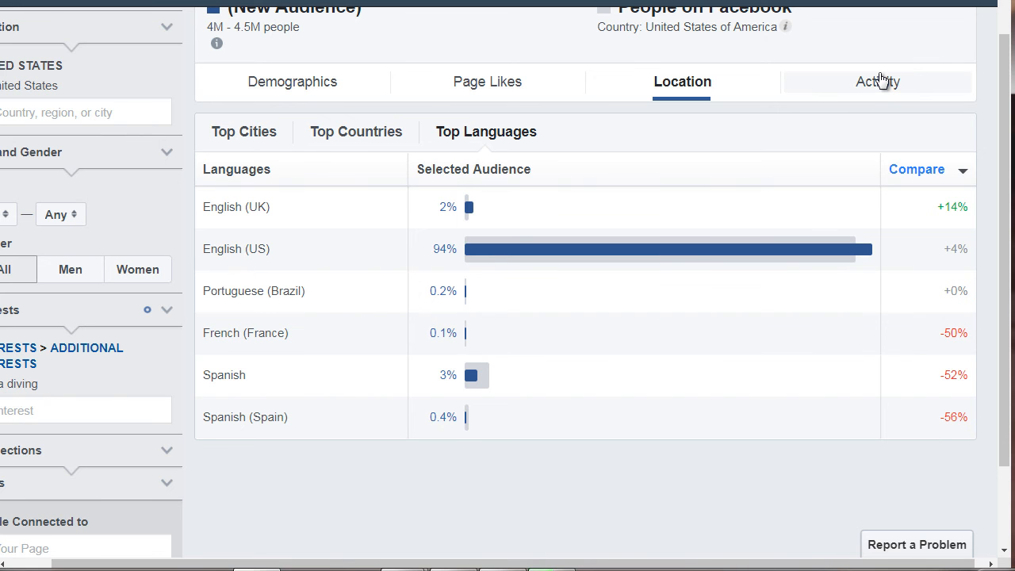
Open the audience's activity data, dismiss the audience size notice and review the frequency of activities.
{"action": "left_click", "coordinate": [881, 79]}
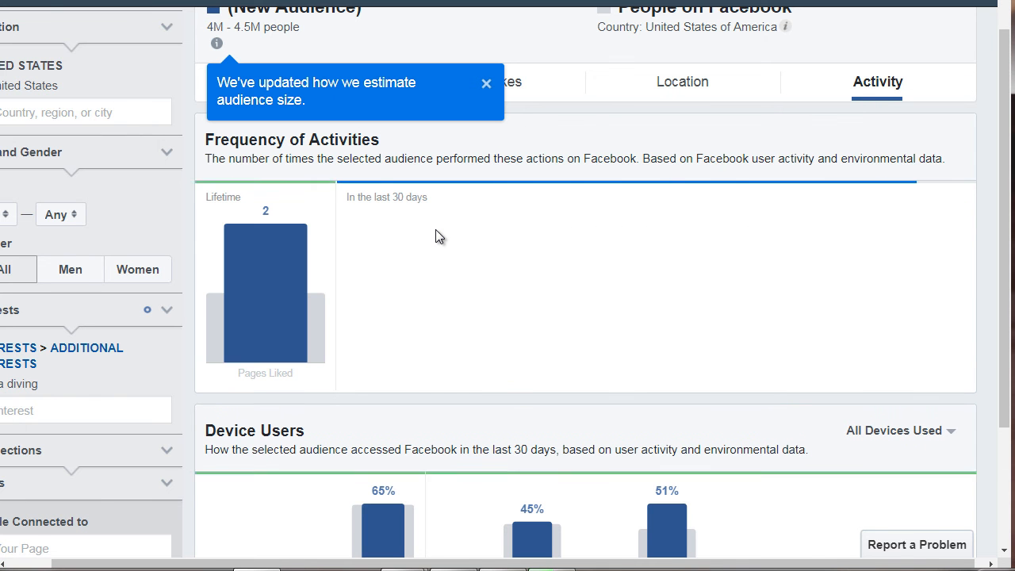
{"action": "left_click", "coordinate": [484, 84]}
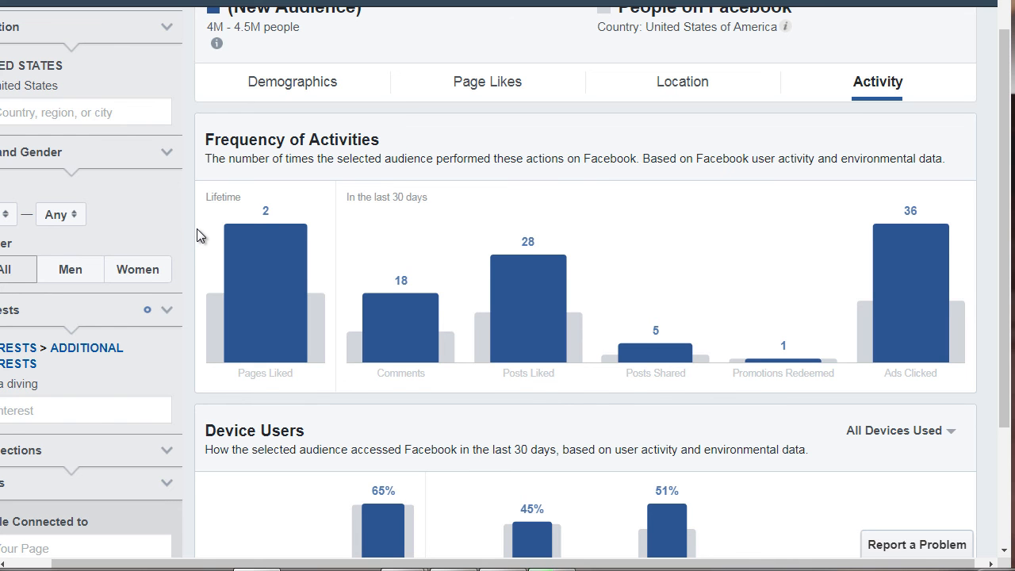
{"action": "scroll", "coordinate": [200, 236], "scroll_direction": "down", "scroll_amount": 1}
{"action": "scroll", "coordinate": [200, 235], "scroll_direction": "down", "scroll_amount": 1}
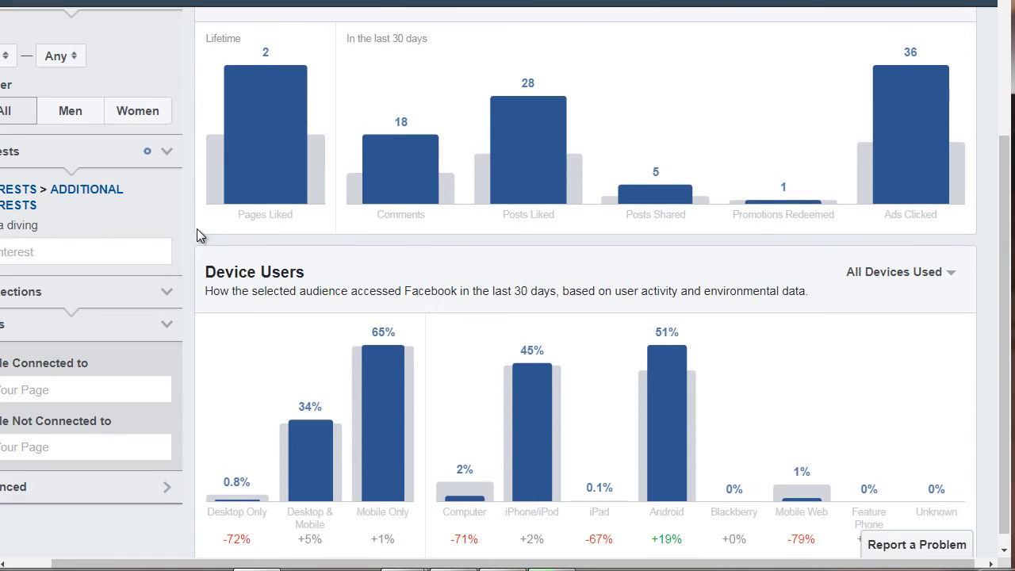
Examine the audience's device usage for iPhone/iPod, Android and desktop only, and recheck the frequency of activities.
{"action": "scroll", "coordinate": [198, 233], "scroll_direction": "down", "scroll_amount": 1}
{"action": "mouse_move", "coordinate": [384, 423]}
{"action": "mouse_move", "coordinate": [544, 392]}
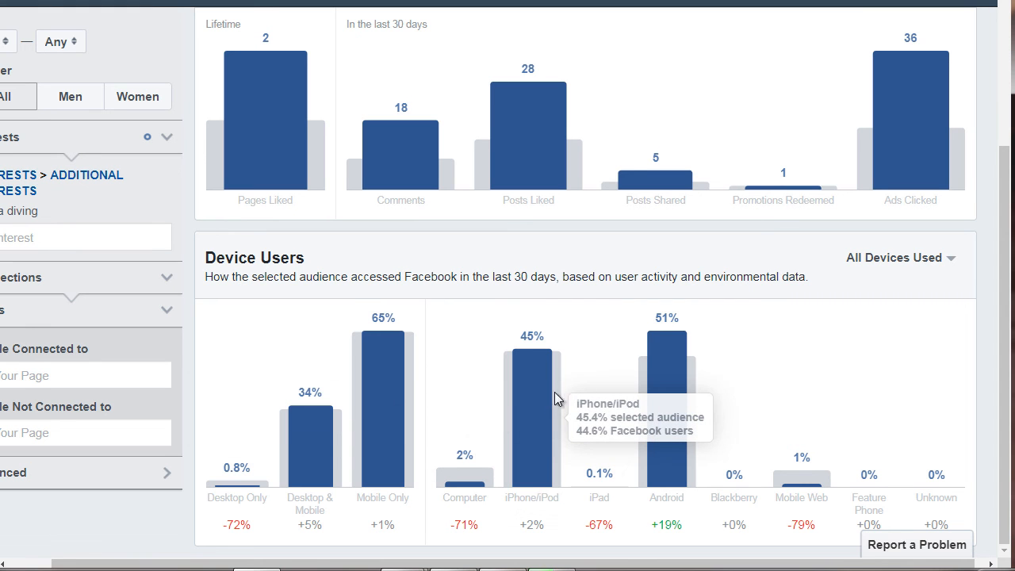
{"action": "mouse_move", "coordinate": [689, 389]}
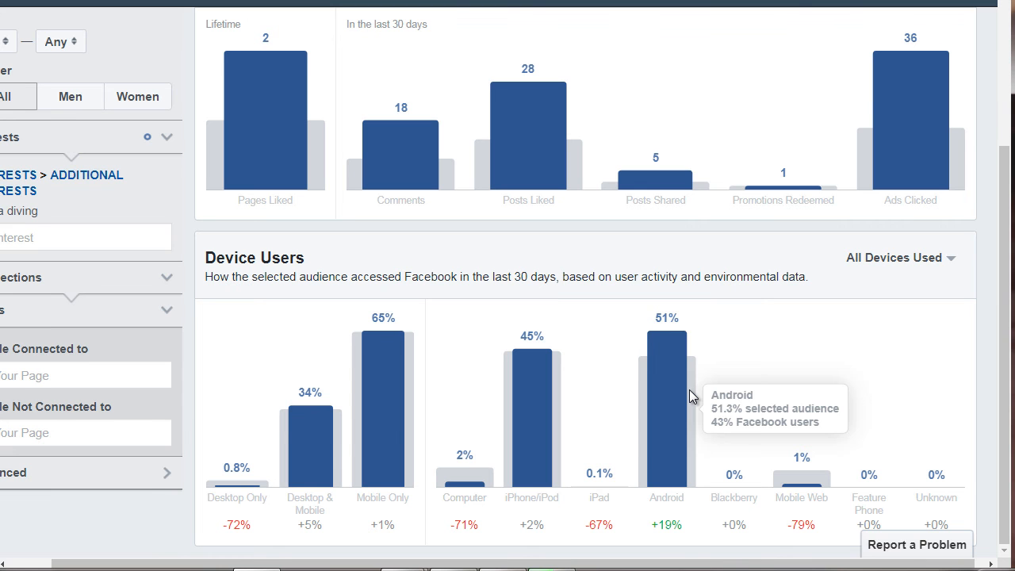
{"action": "mouse_move", "coordinate": [248, 480]}
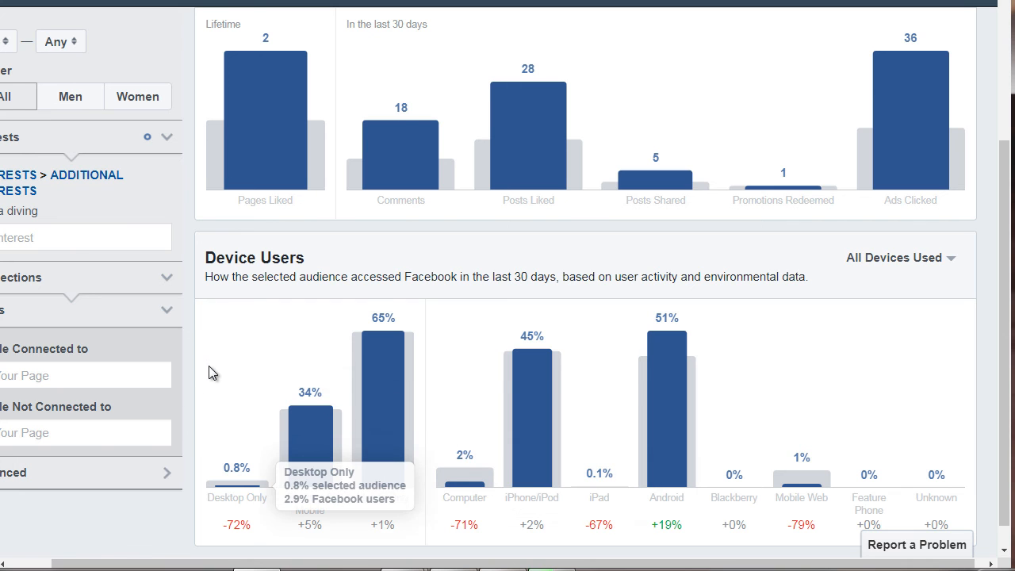
{"action": "scroll", "coordinate": [210, 369], "scroll_direction": "up", "scroll_amount": 2}
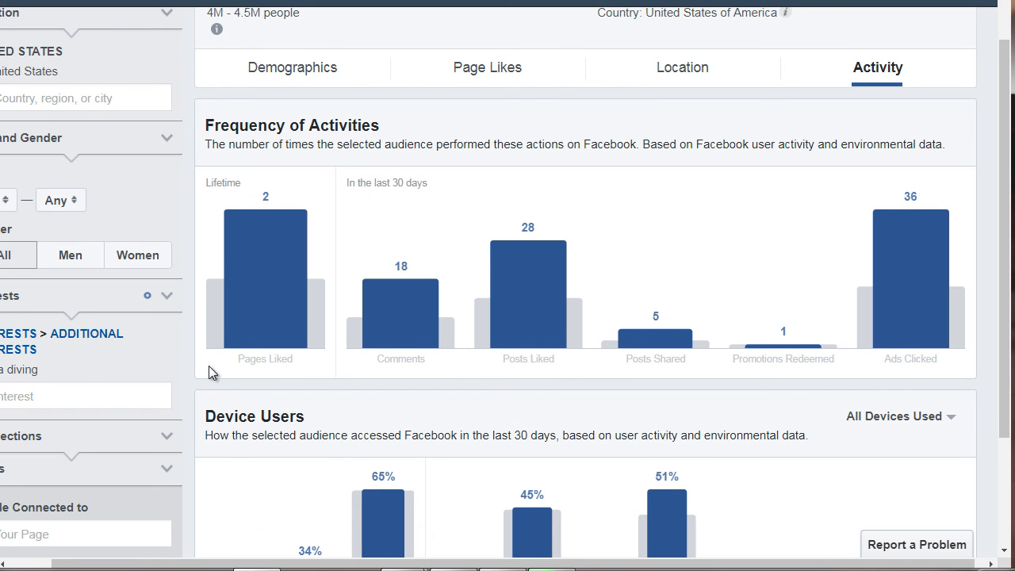
{"action": "scroll", "coordinate": [208, 365], "scroll_direction": "down", "scroll_amount": 2}
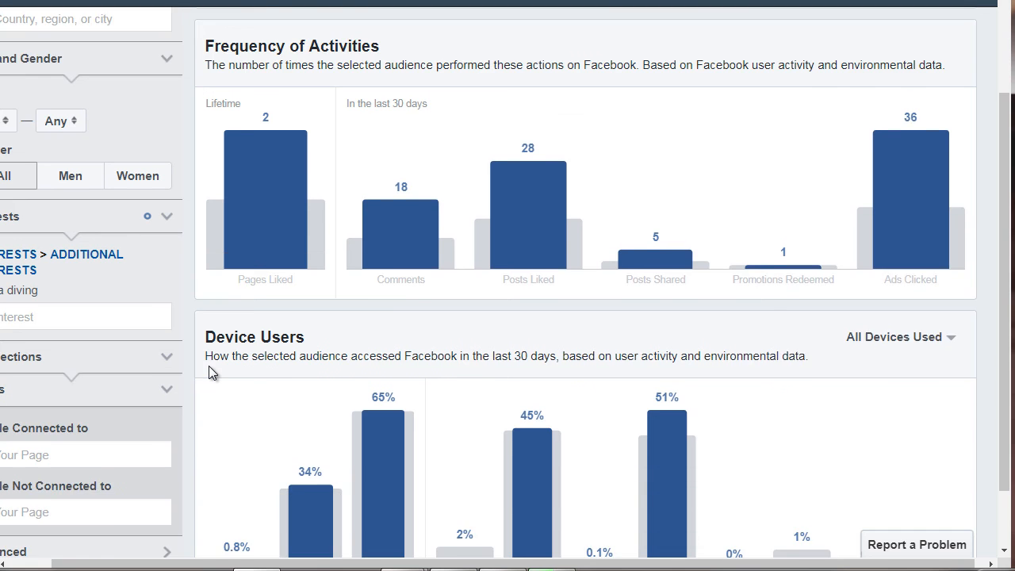
{"action": "scroll", "coordinate": [236, 419], "scroll_direction": "left", "scroll_amount": 1}
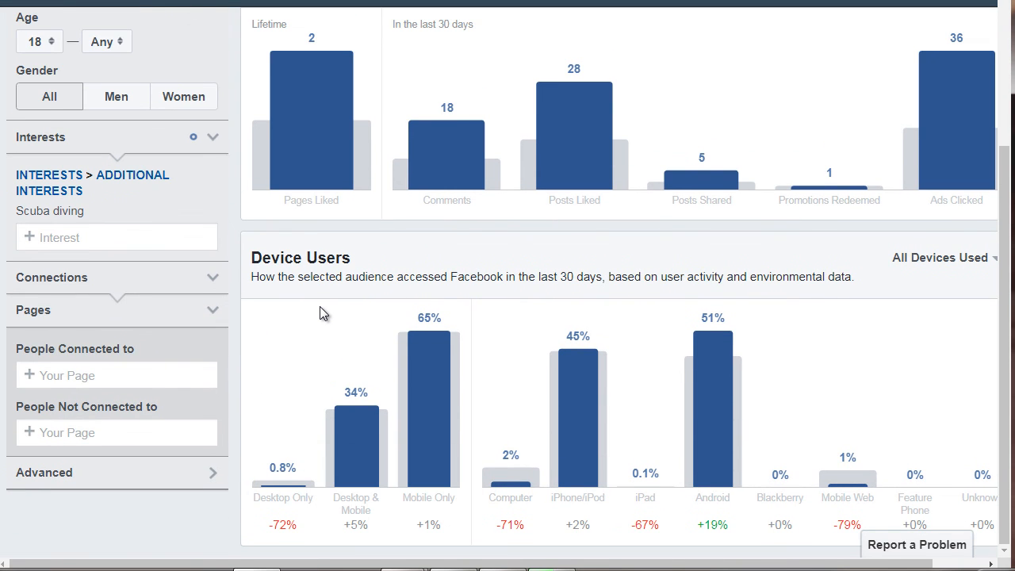
{"action": "scroll", "coordinate": [321, 311], "scroll_direction": "up", "scroll_amount": 3}
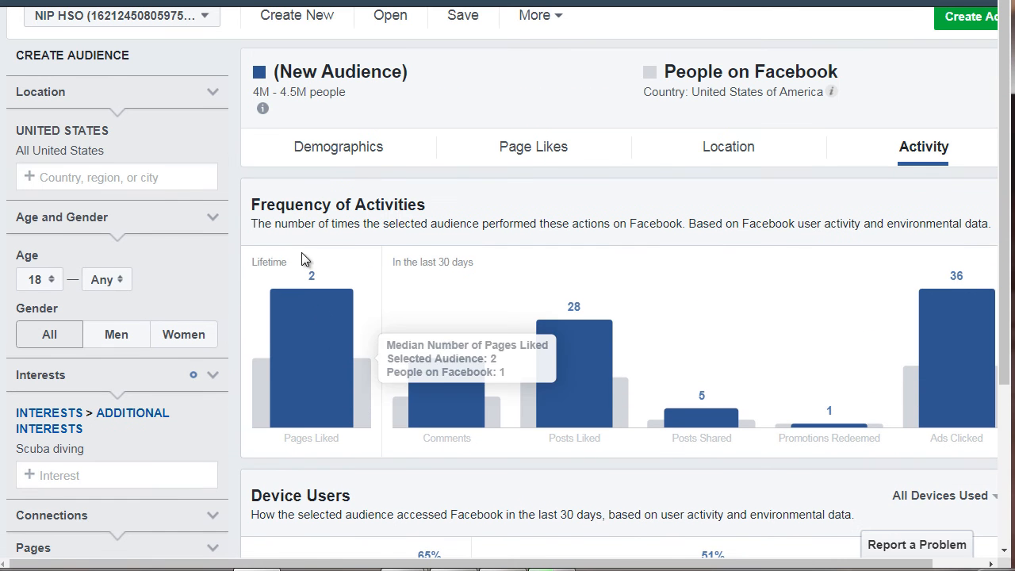